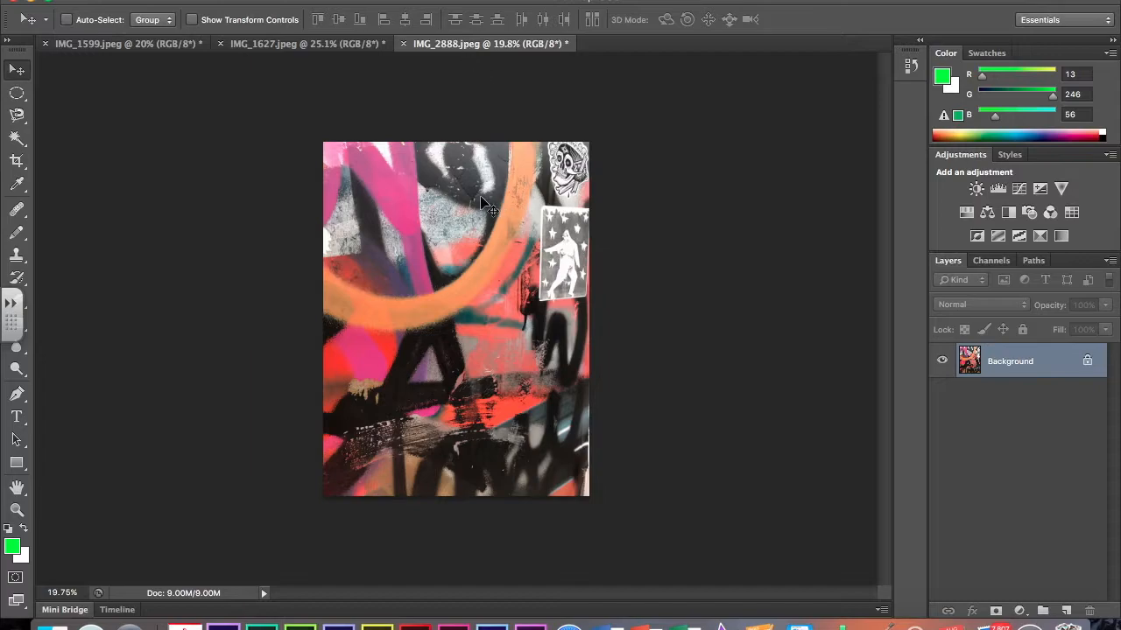
# Resize the IMG_1599.jpeg image to a document width of 25 cm at 300 pixels/inch, keeping proportions constrained.
pyautogui.click(138, 44)
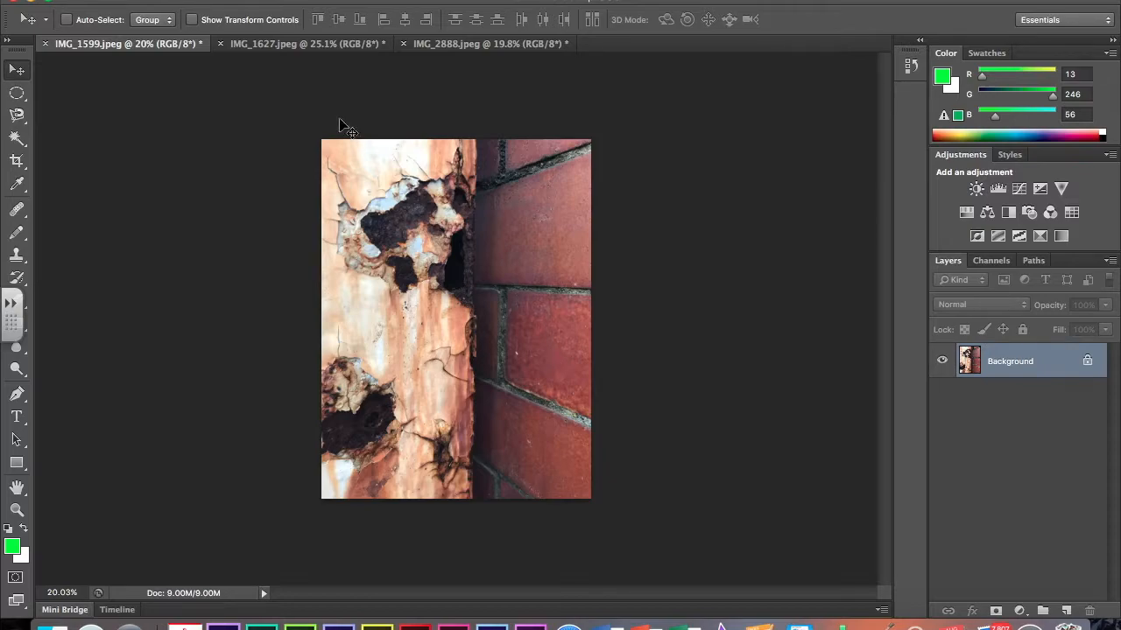
pyautogui.click(206, 0)
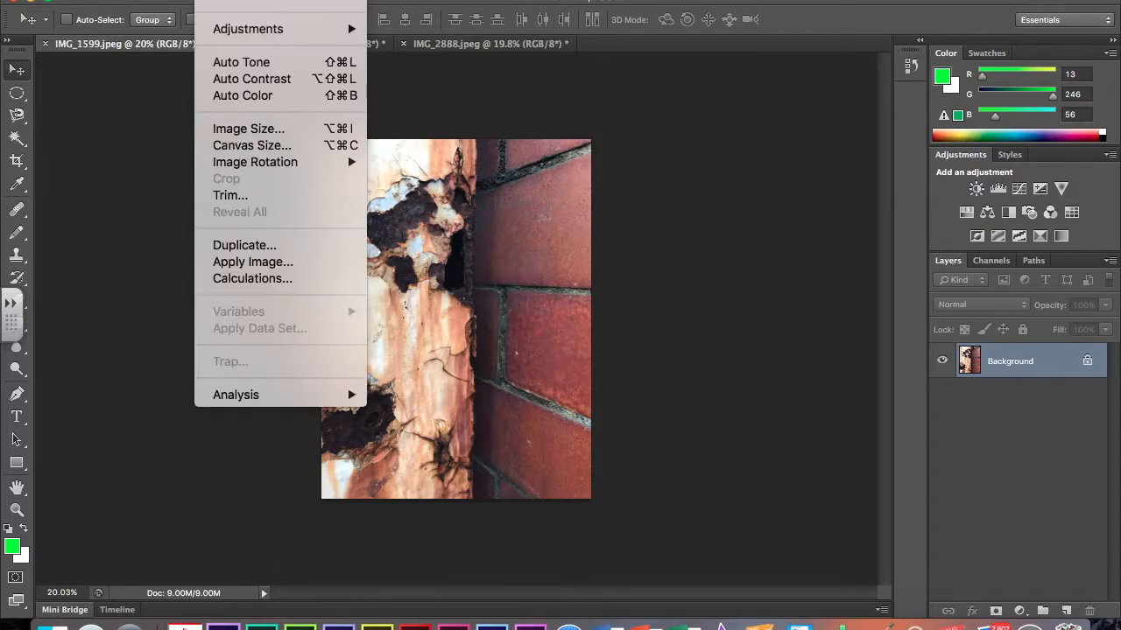
pyautogui.click(252, 125)
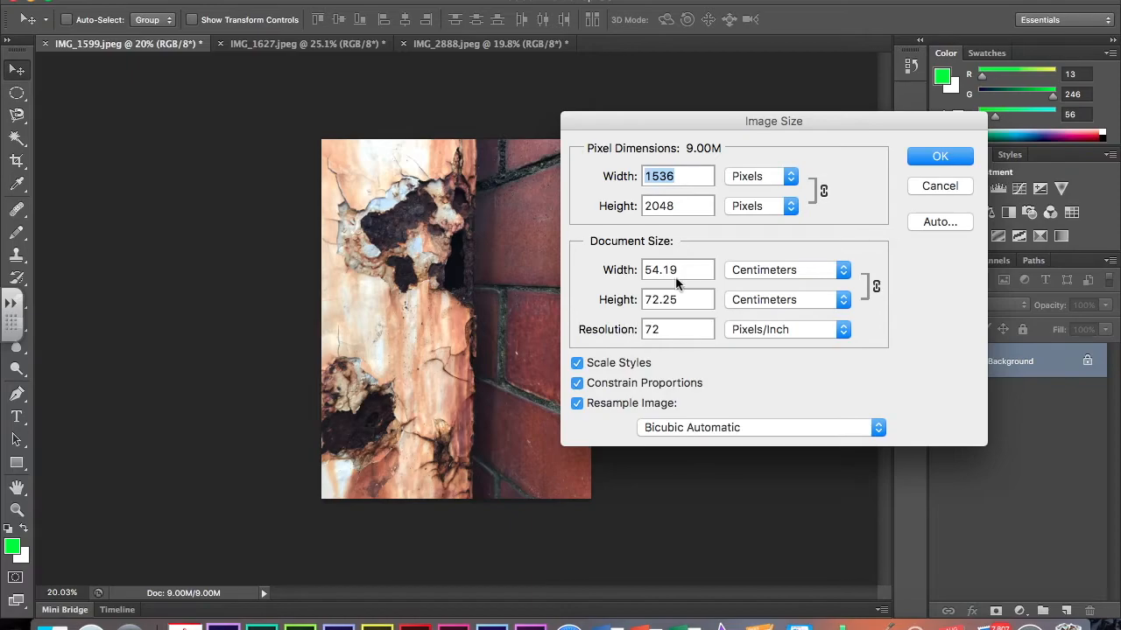
pyautogui.moveTo(688, 270); pyautogui.dragTo(565, 277)
pyautogui.write('25')
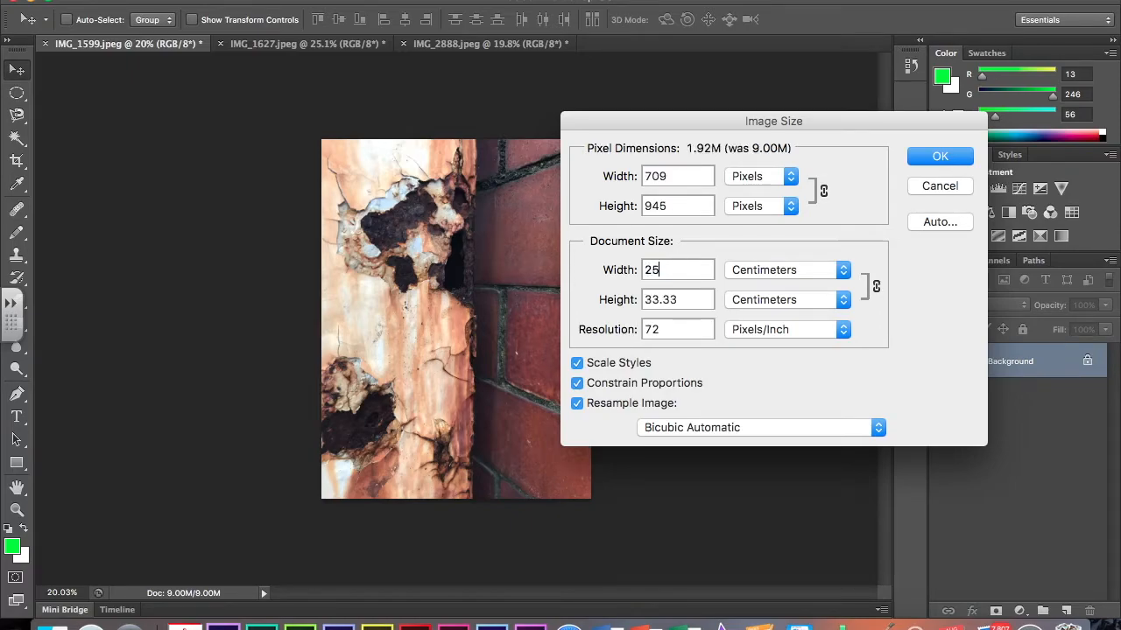
pyautogui.press('Tab')
pyautogui.press('Tab')
pyautogui.write('300')
pyautogui.press('Return')
# Resize the IMG_1627.jpeg image to a document width of 25 cm at a resolution of 300 pixels/inch.
pyautogui.hotkey('ctrl', 'Tab')
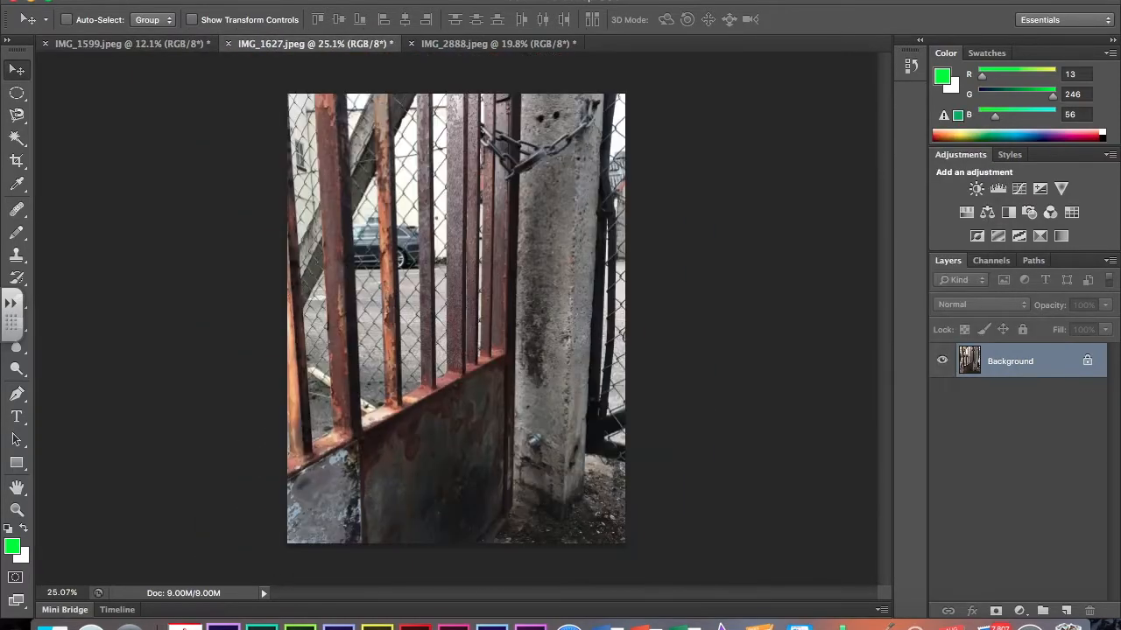
pyautogui.press('super+alt+i')
pyautogui.moveTo(696, 271); pyautogui.dragTo(613, 271)
pyautogui.write('25')
pyautogui.press('Tab')
pyautogui.press('Tab')
pyautogui.write('300')
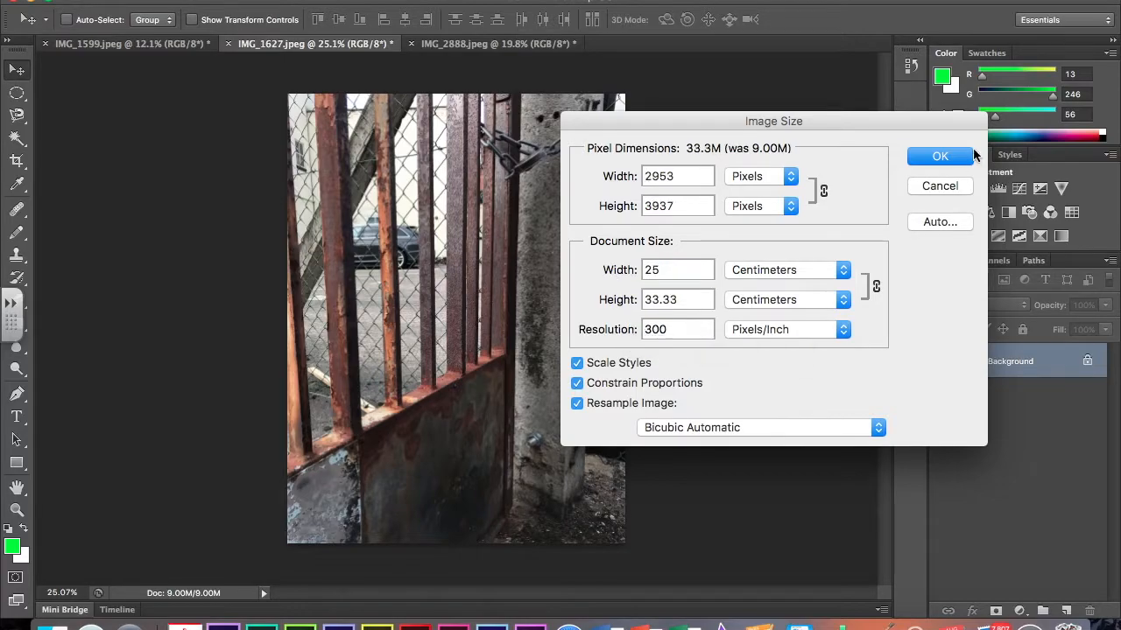
pyautogui.press('Return')
pyautogui.hotkey('ctrl', '0')
# Resize the IMG_2888.jpeg graffiti image to a document width of 25 cm at 300 pixels/inch.
pyautogui.click(456, 44)
pyautogui.click(214, 0)
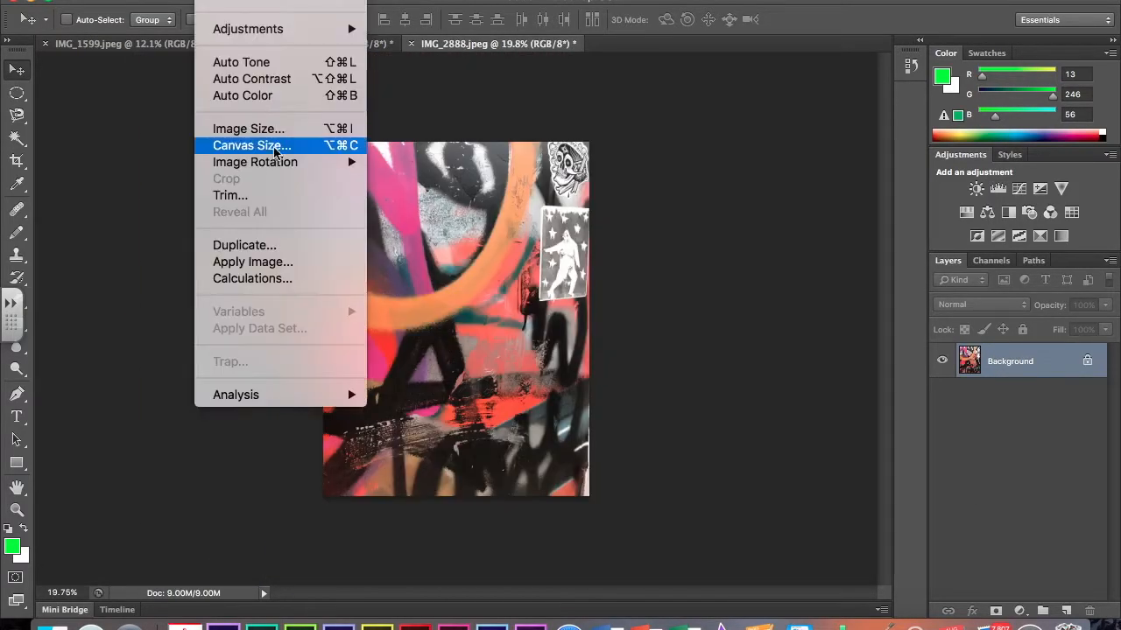
pyautogui.click(228, 125)
pyautogui.moveTo(696, 271); pyautogui.dragTo(590, 268)
pyautogui.write('25')
pyautogui.press('Tab')
pyautogui.press('Tab')
pyautogui.write('300')
pyautogui.click(938, 157)
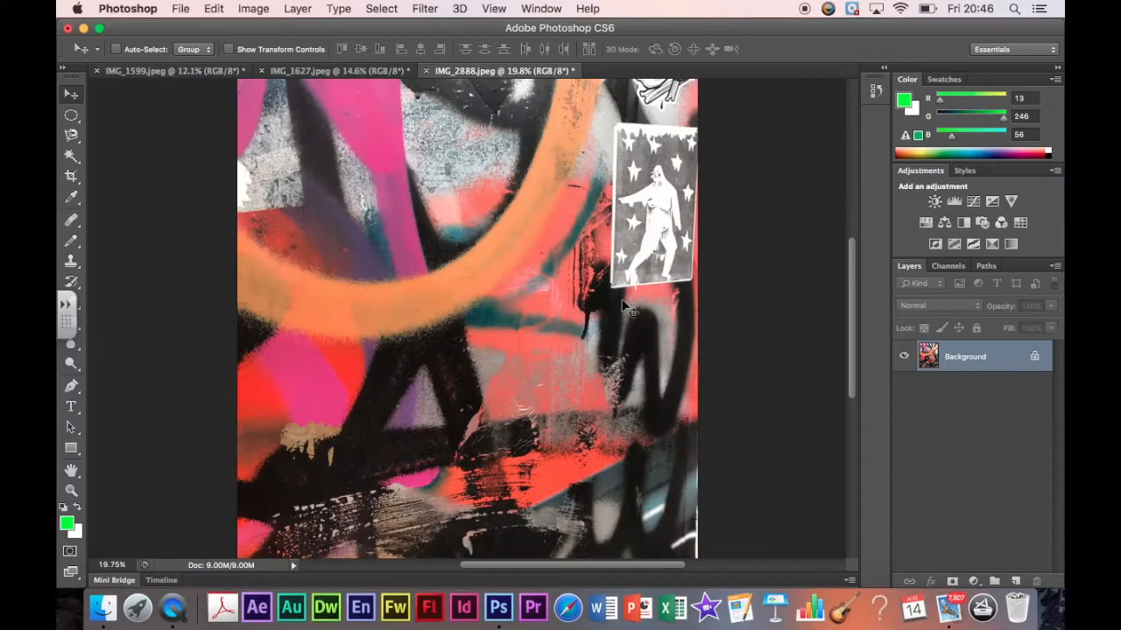
pyautogui.hotkey('ctrl', '0')
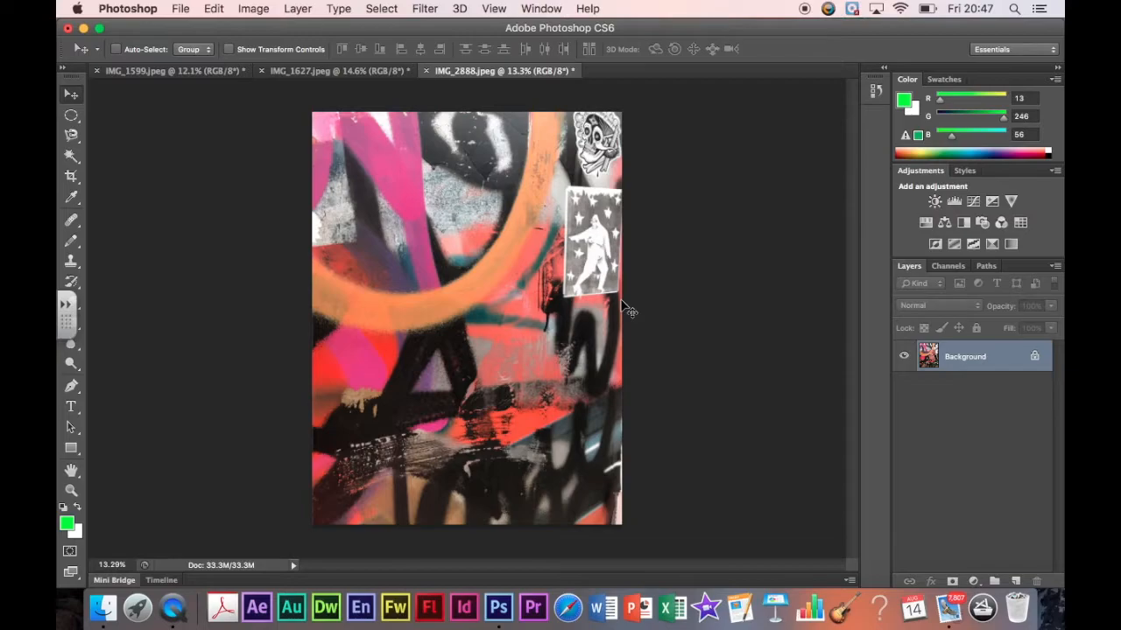
# Duplicate the Background layer of IMG_2888.jpeg within the same document, keeping the default name.
pyautogui.click(299, 11)
pyautogui.click(335, 43)
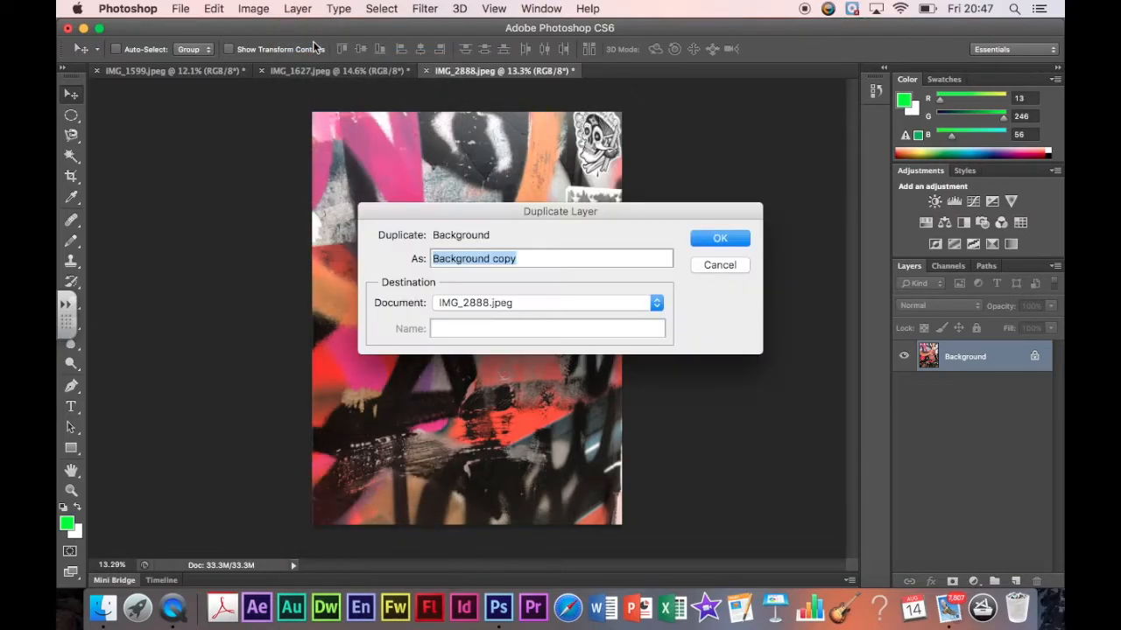
pyautogui.click(722, 239)
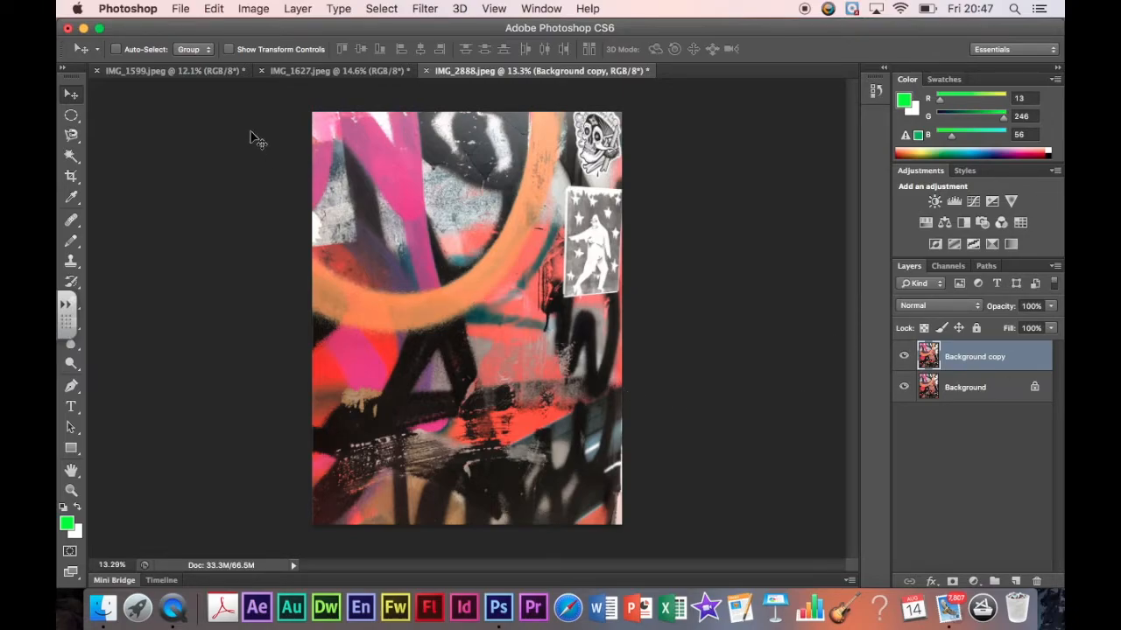
# Apply a Color Balance adjustment to the graffiti copy layer, shifting the midtones toward red by +65.
pyautogui.click(265, 10)
pyautogui.moveTo(265, 58)
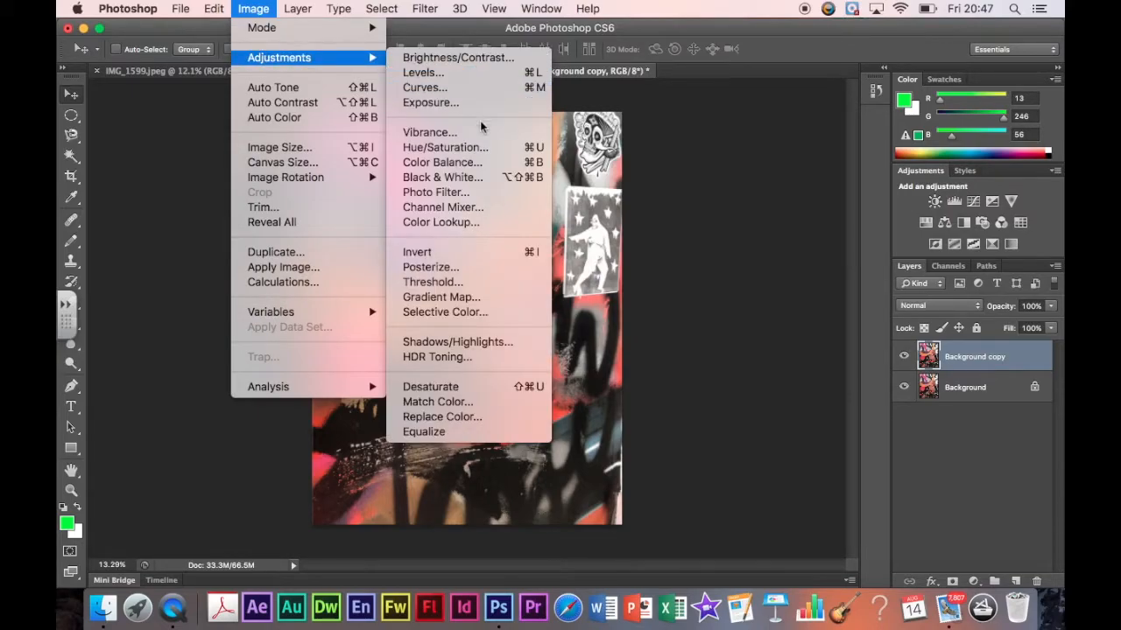
pyautogui.click(482, 163)
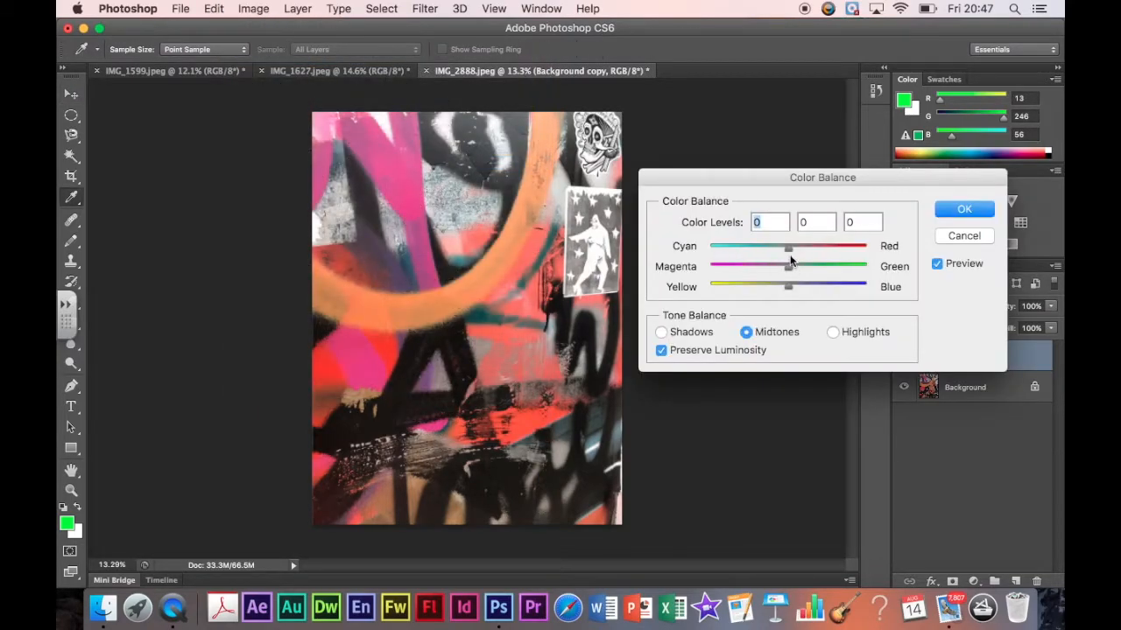
pyautogui.moveTo(789, 251); pyautogui.dragTo(839, 251)
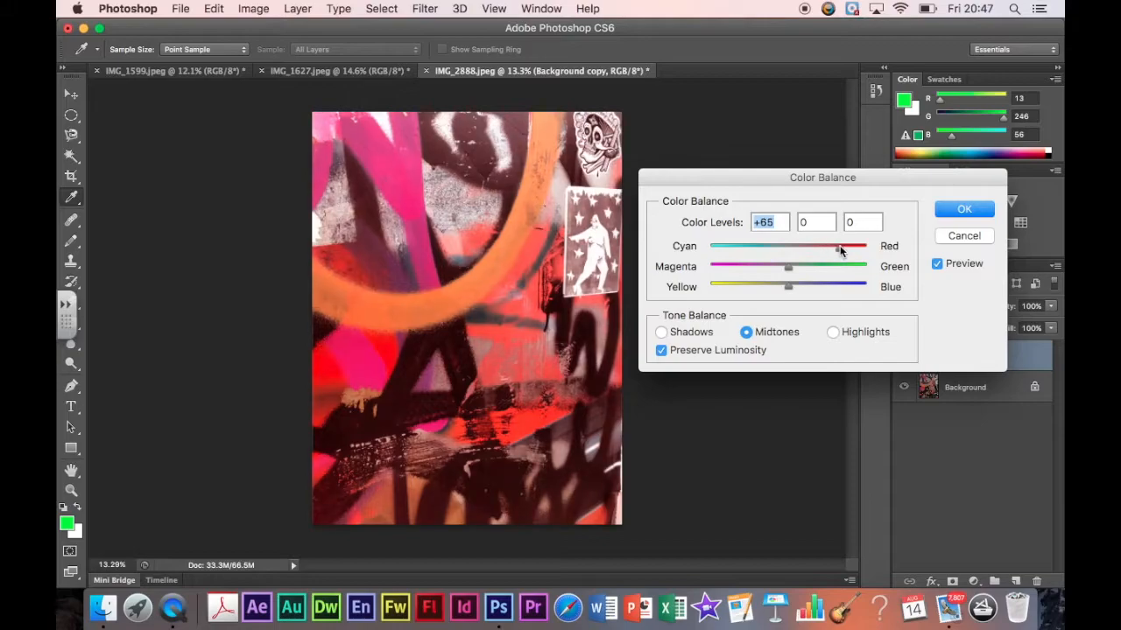
pyautogui.click(961, 210)
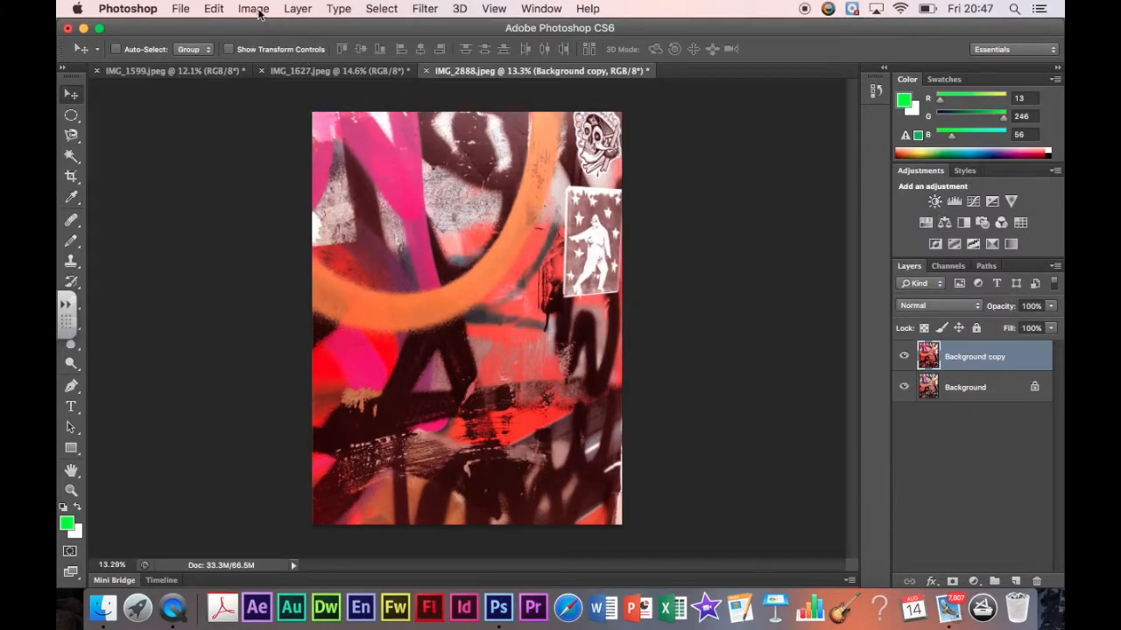
# Increase the saturation of the graffiti copy layer with a Hue/Saturation adjustment.
pyautogui.click(255, 10)
pyautogui.moveTo(271, 60)
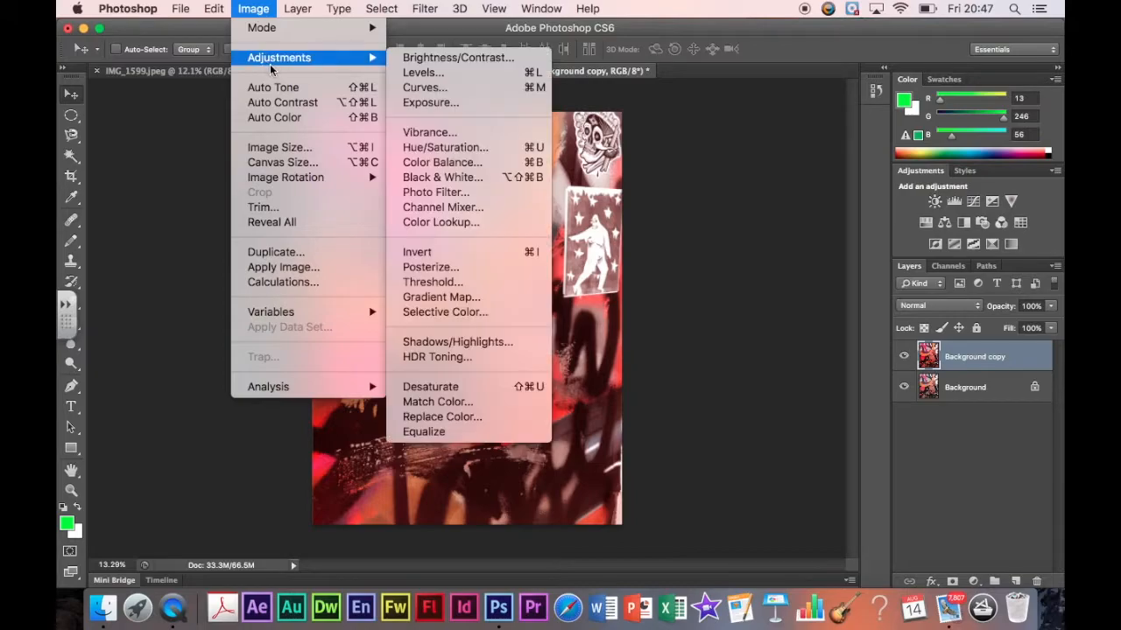
pyautogui.click(447, 149)
pyautogui.moveTo(842, 298); pyautogui.dragTo(875, 298)
pyautogui.click(1001, 170)
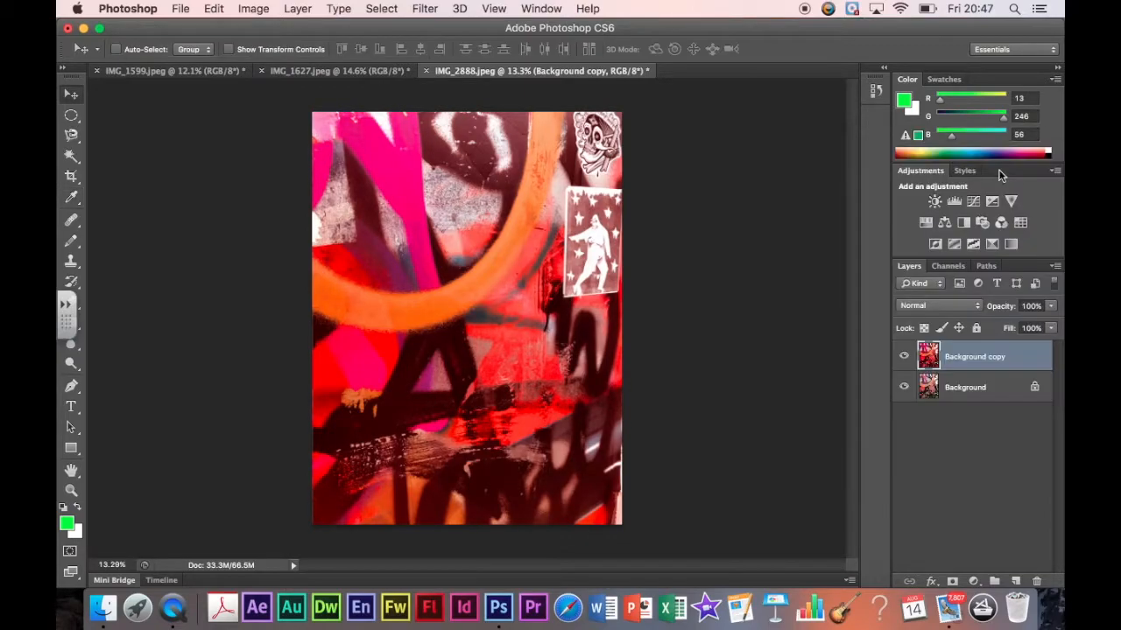
# Apply a Brightness/Contrast adjustment to the graffiti copy layer with the contrast set to 64.
pyautogui.click(252, 9)
pyautogui.moveTo(273, 57)
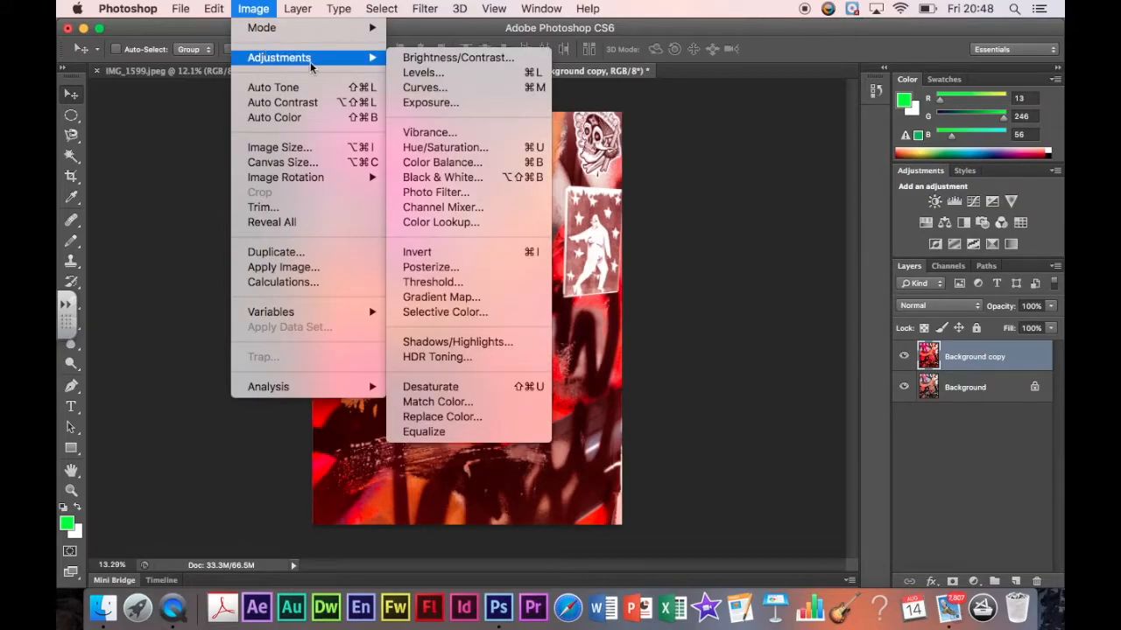
pyautogui.click(433, 57)
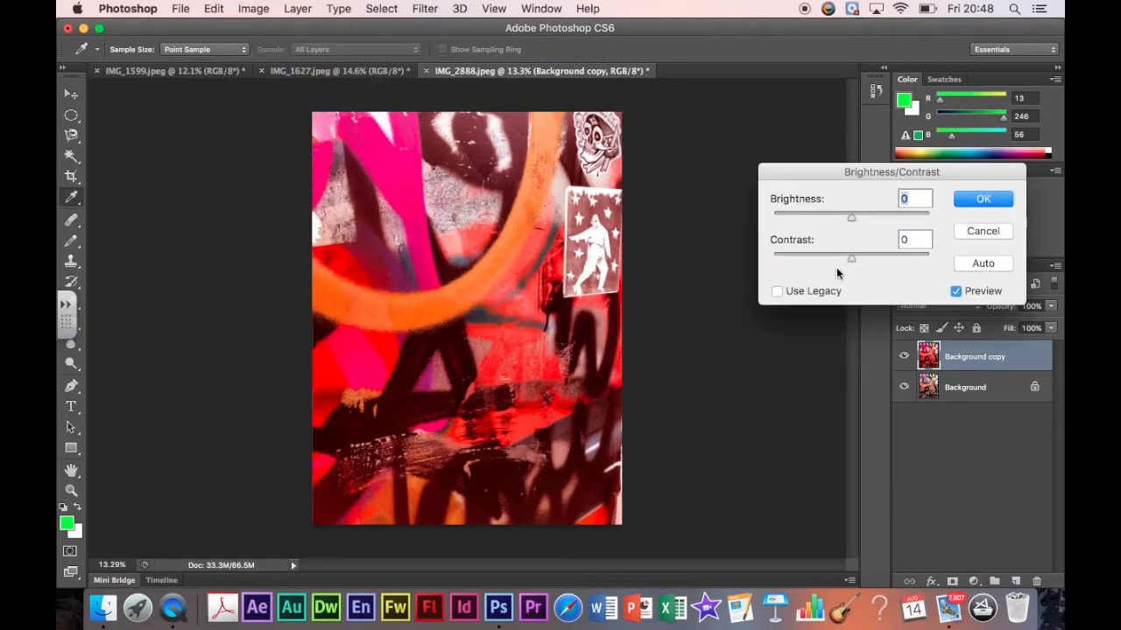
pyautogui.moveTo(853, 257); pyautogui.dragTo(900, 255)
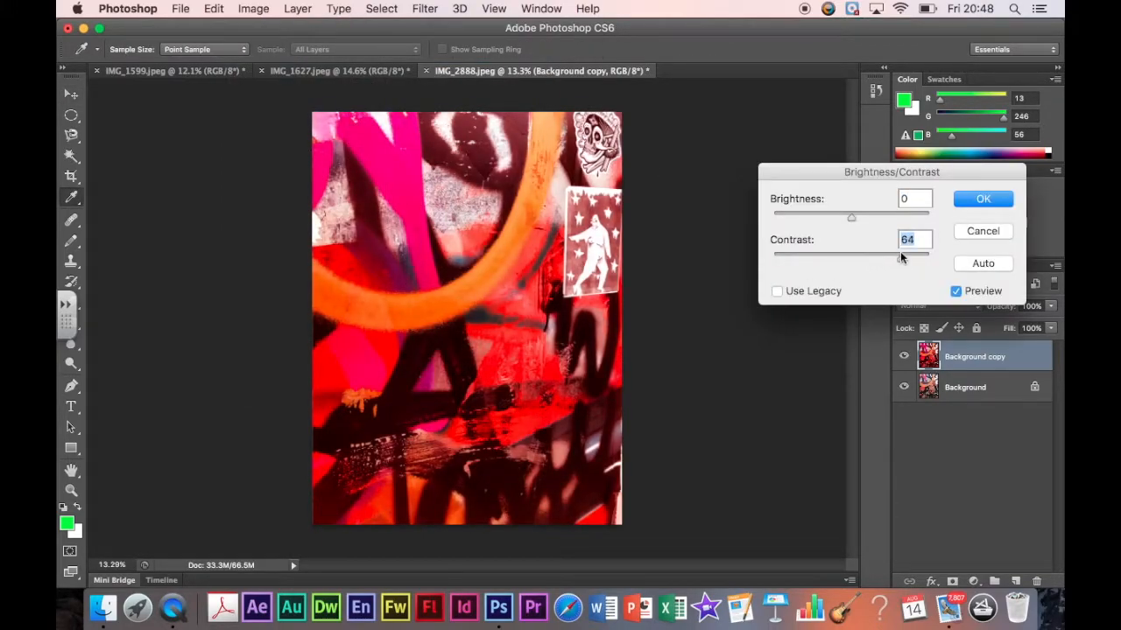
pyautogui.click(975, 199)
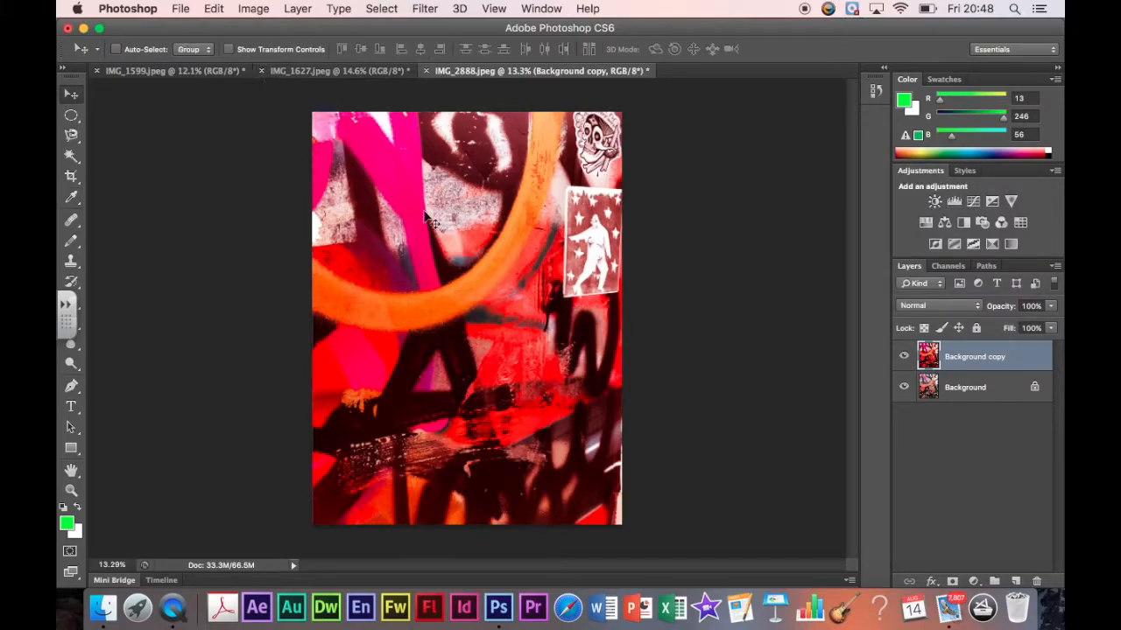
# Convert the peeling-paint and brick photo in IMG_1599.jpeg to black and white using the Default preset.
pyautogui.click(203, 72)
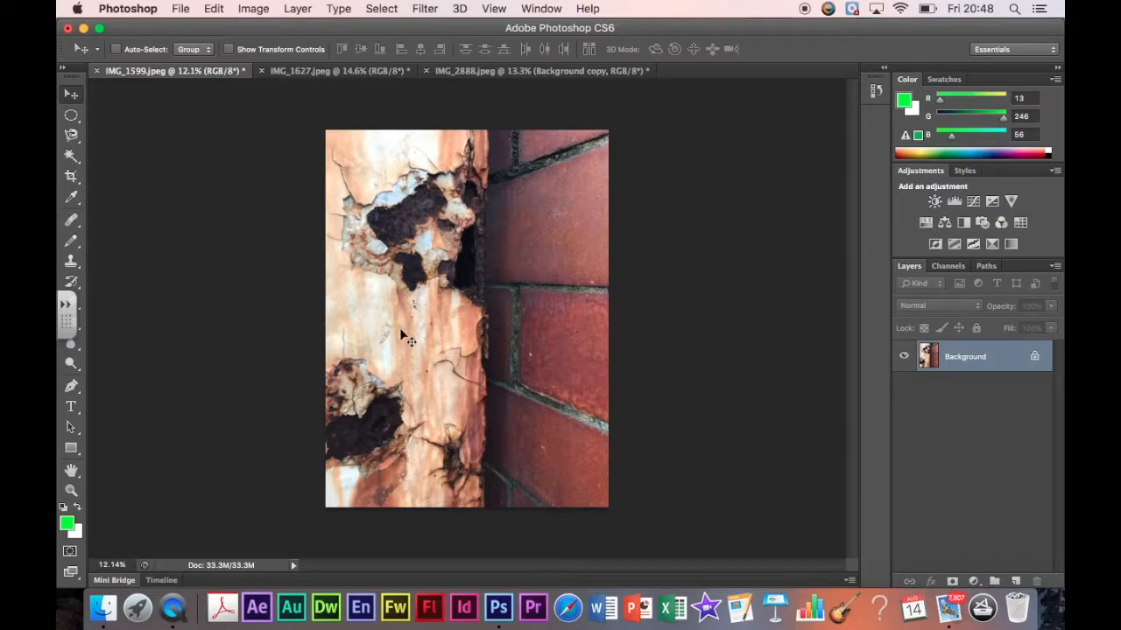
pyautogui.click(252, 9)
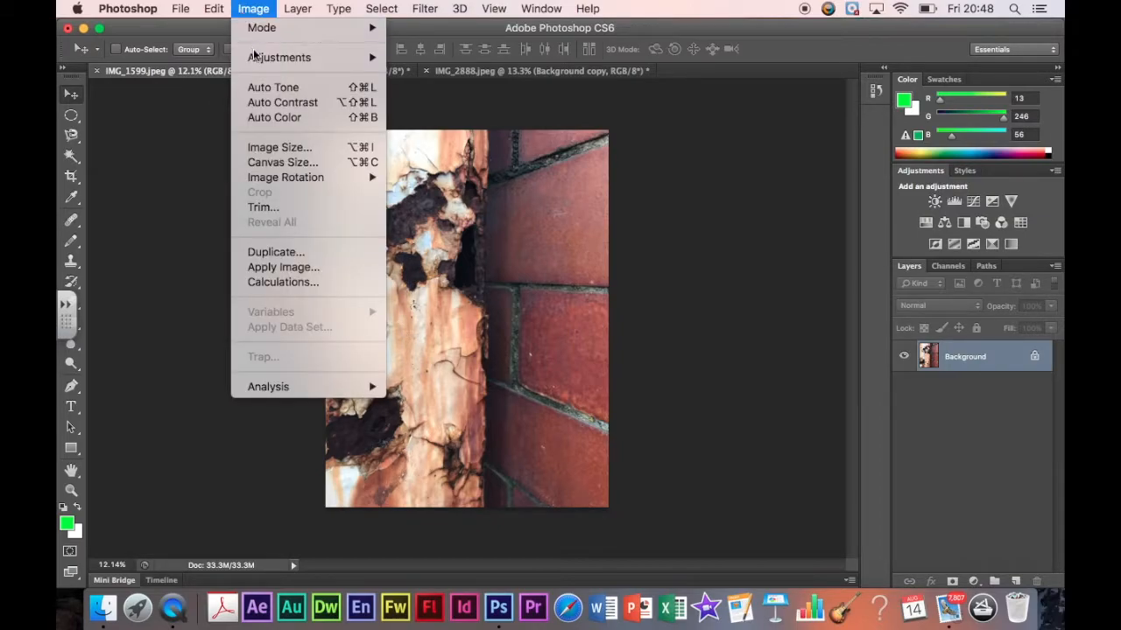
pyautogui.moveTo(255, 57)
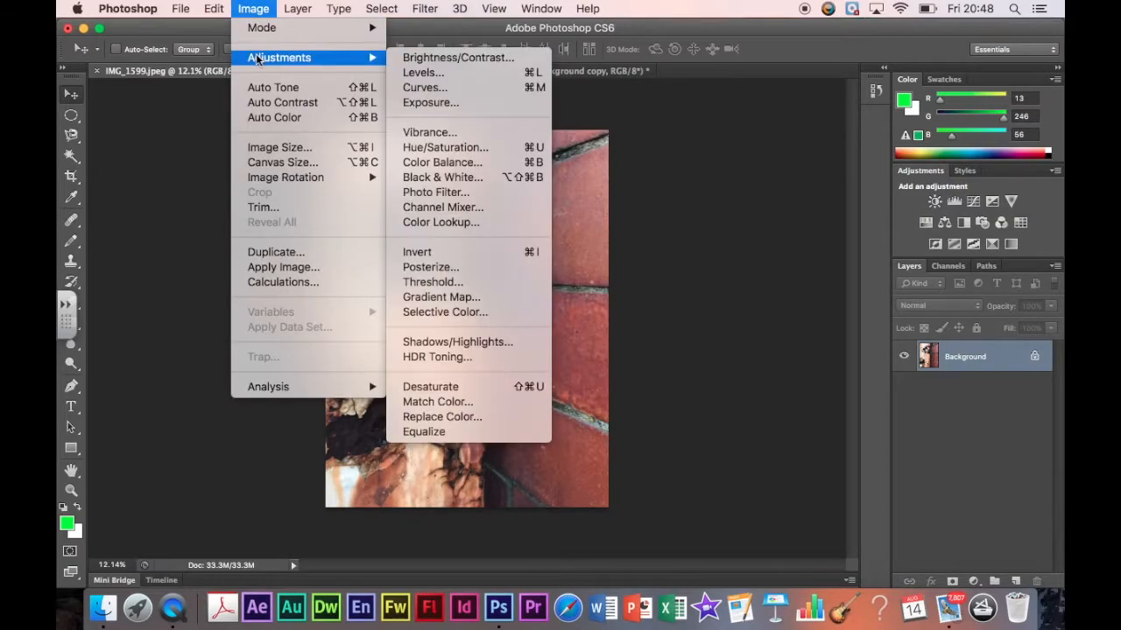
pyautogui.click(495, 177)
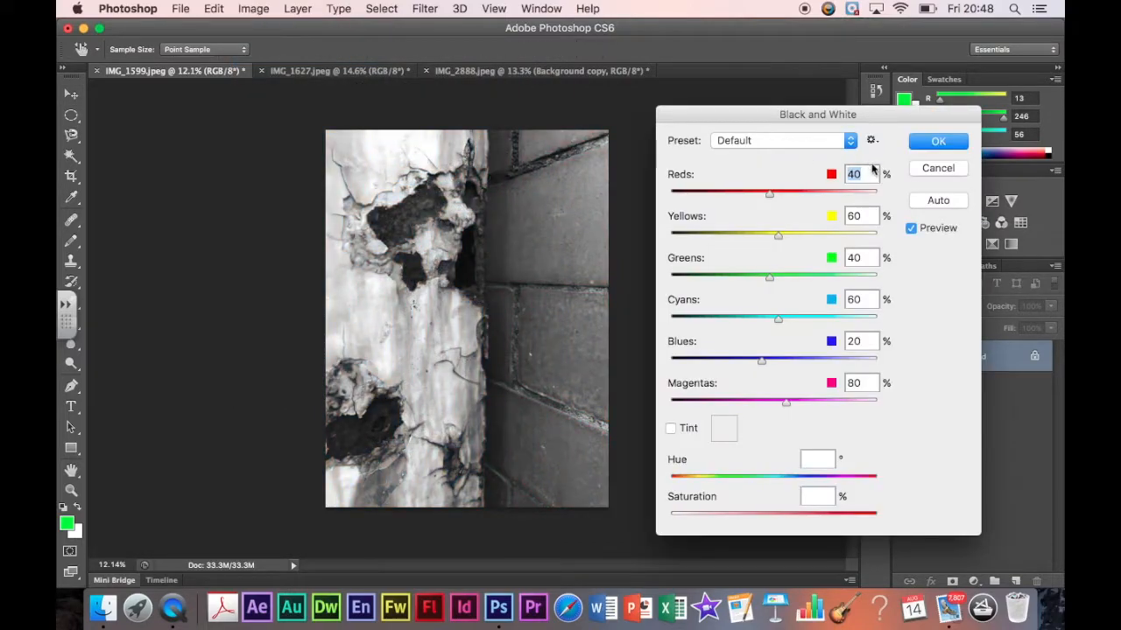
pyautogui.click(912, 146)
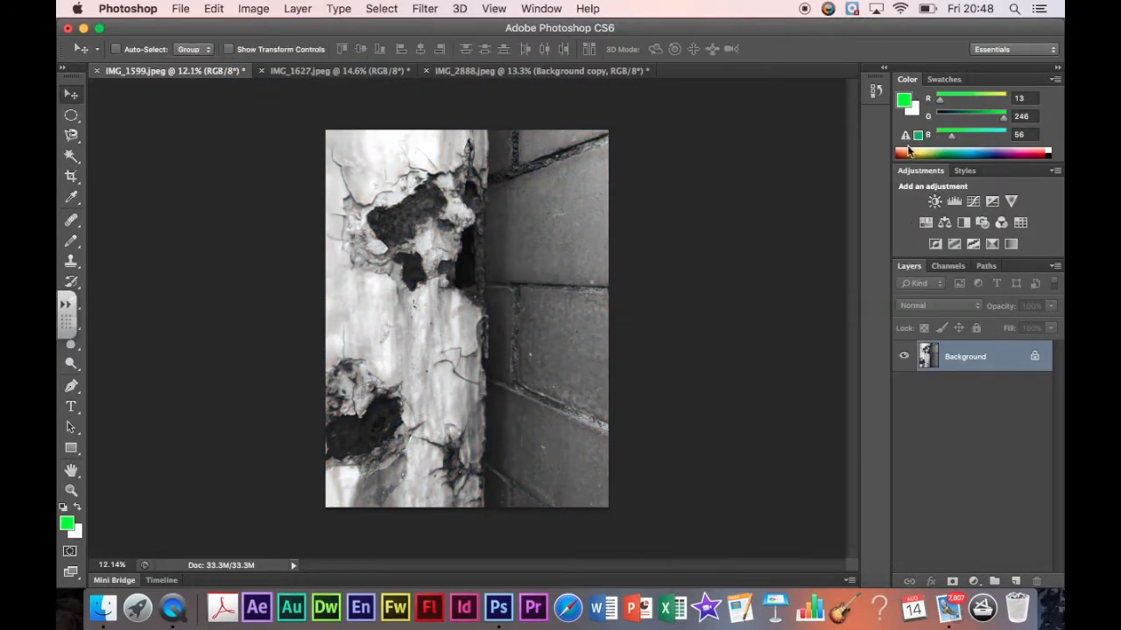
# Raise the contrast of the black-and-white IMG_1599.jpeg photo to 100 with a Brightness/Contrast adjustment.
pyautogui.click(265, 13)
pyautogui.moveTo(327, 61)
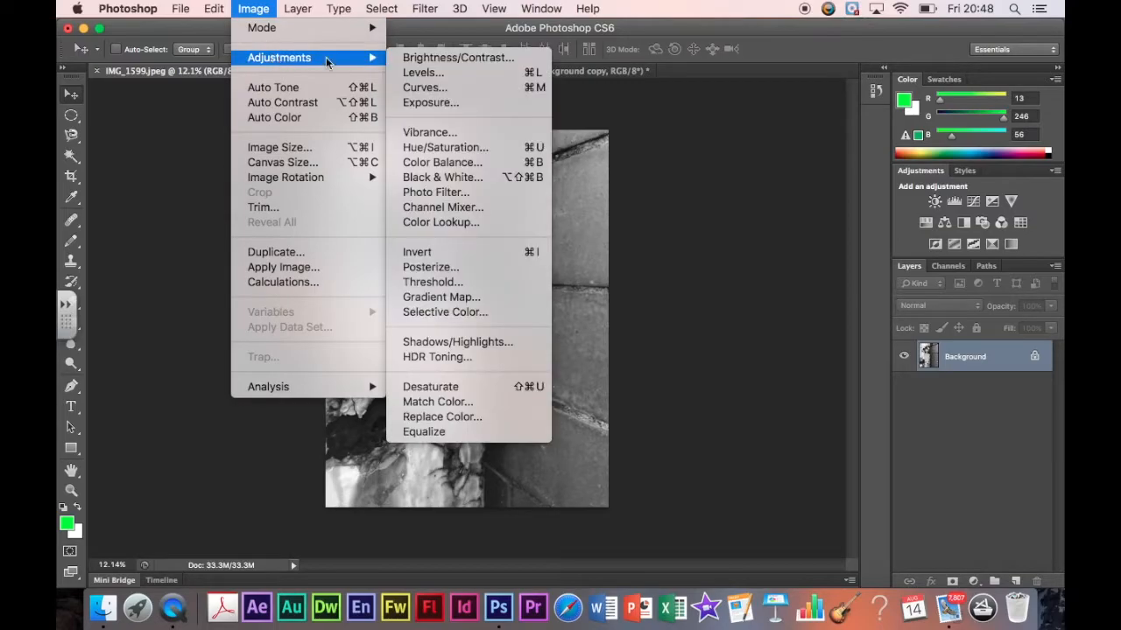
pyautogui.click(427, 58)
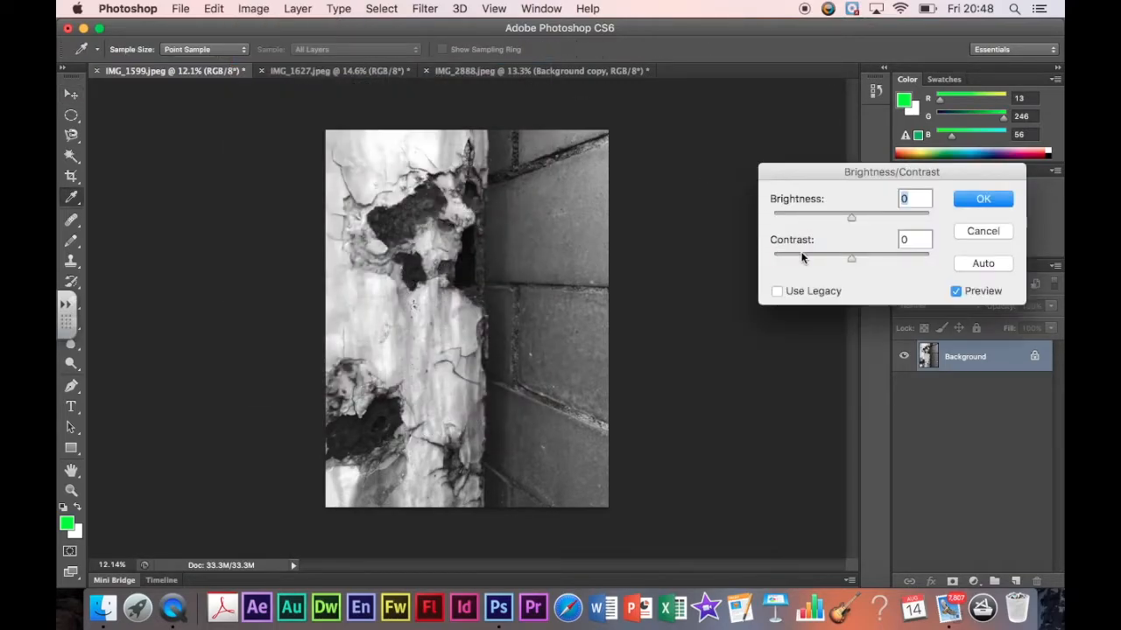
pyautogui.moveTo(851, 260); pyautogui.dragTo(937, 260)
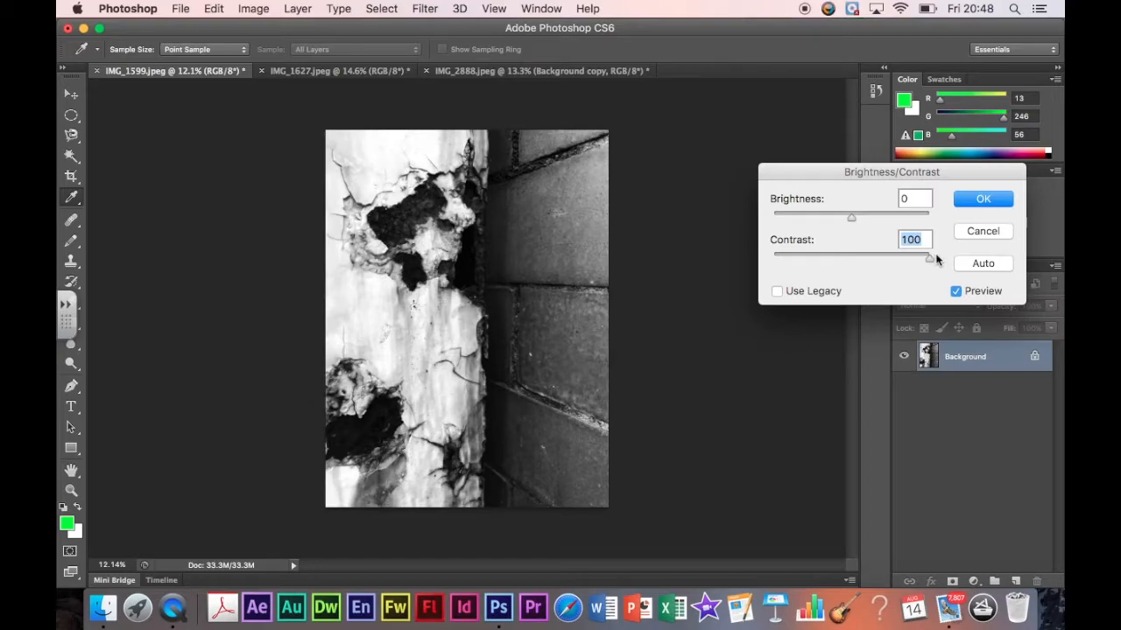
pyautogui.click(967, 204)
pyautogui.press('v')
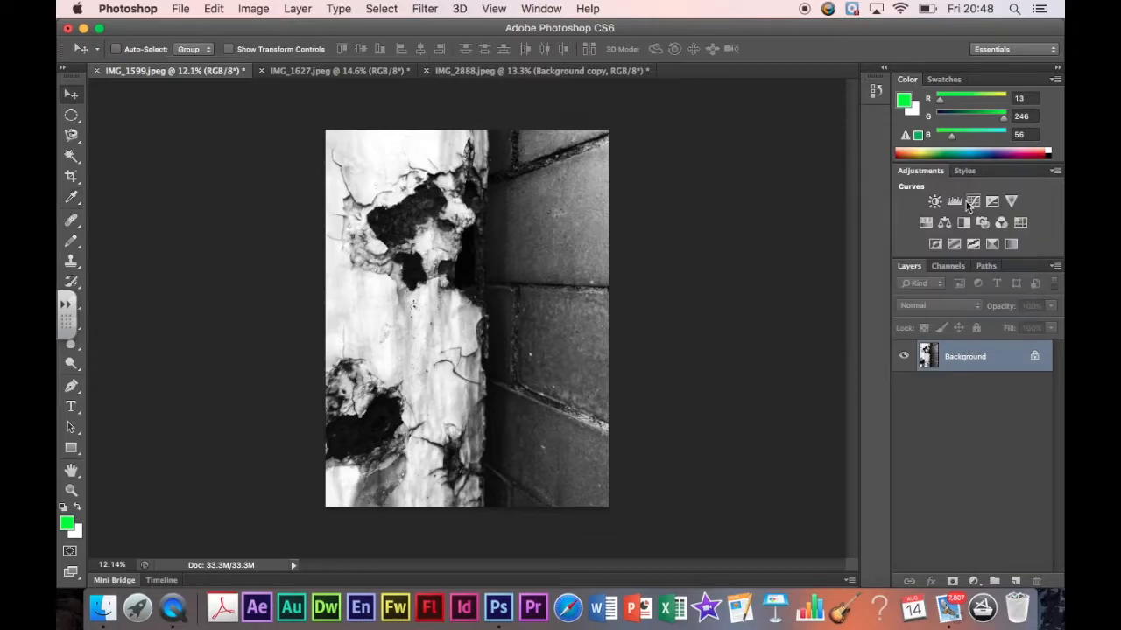
# Copy the edited graffiti layer from IMG_2888.jpeg over the IMG_1599.jpeg photo and reduce its opacity to 43%.
pyautogui.click(459, 70)
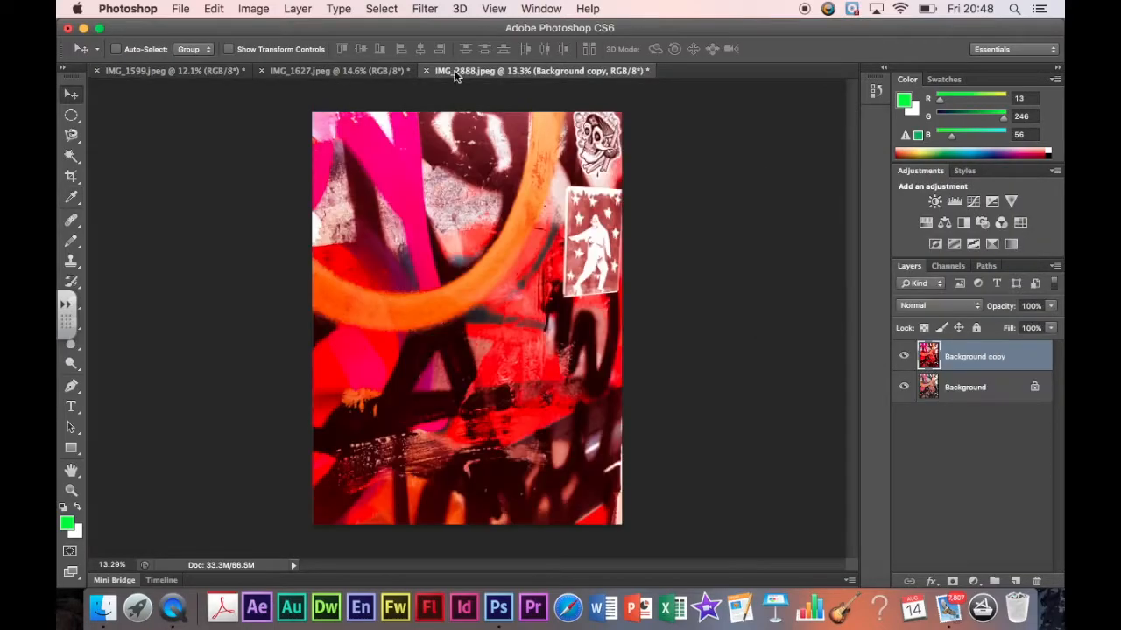
pyautogui.moveTo(464, 264)
pyautogui.mouseDown()
pyautogui.moveTo(362, 187)
pyautogui.moveTo(234, 52)
pyautogui.moveTo(229, 80)
pyautogui.moveTo(247, 142)
pyautogui.moveTo(206, 73)
pyautogui.moveTo(282, 108)
pyautogui.moveTo(424, 279)
pyautogui.moveTo(470, 263)
pyautogui.moveTo(468, 273)
pyautogui.mouseUp()
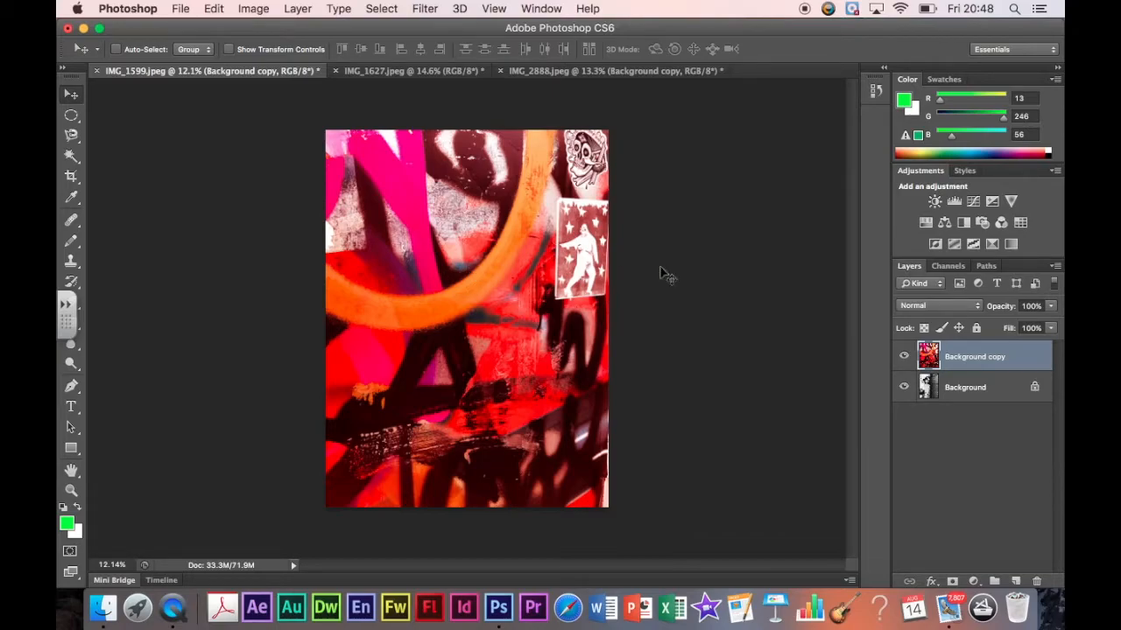
pyautogui.click(1051, 307)
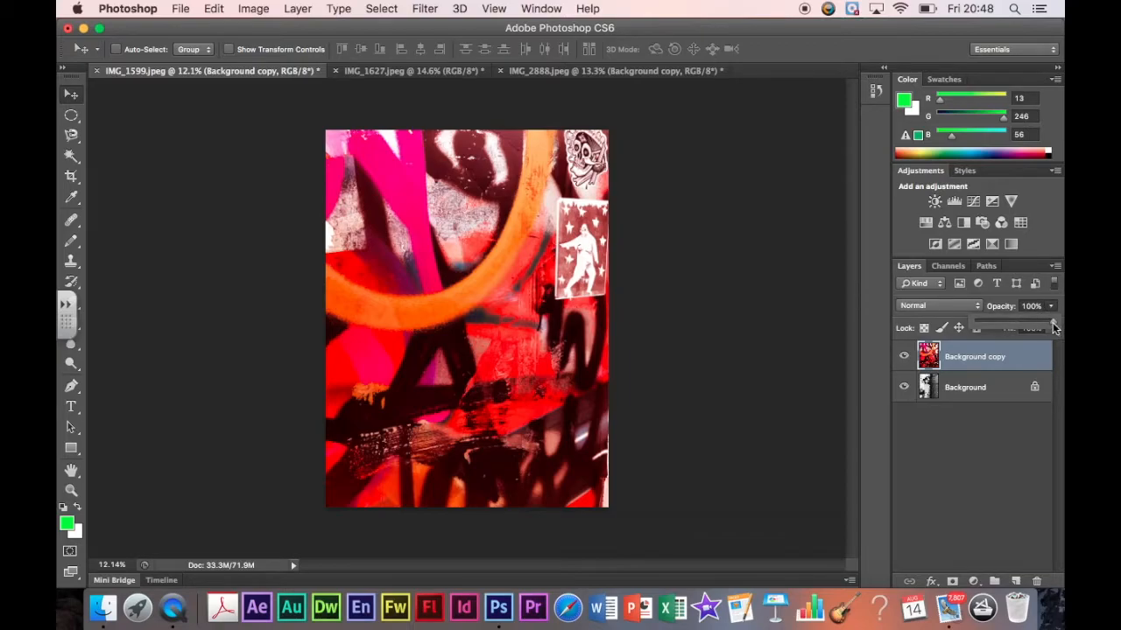
pyautogui.moveTo(1054, 327); pyautogui.dragTo(1008, 327)
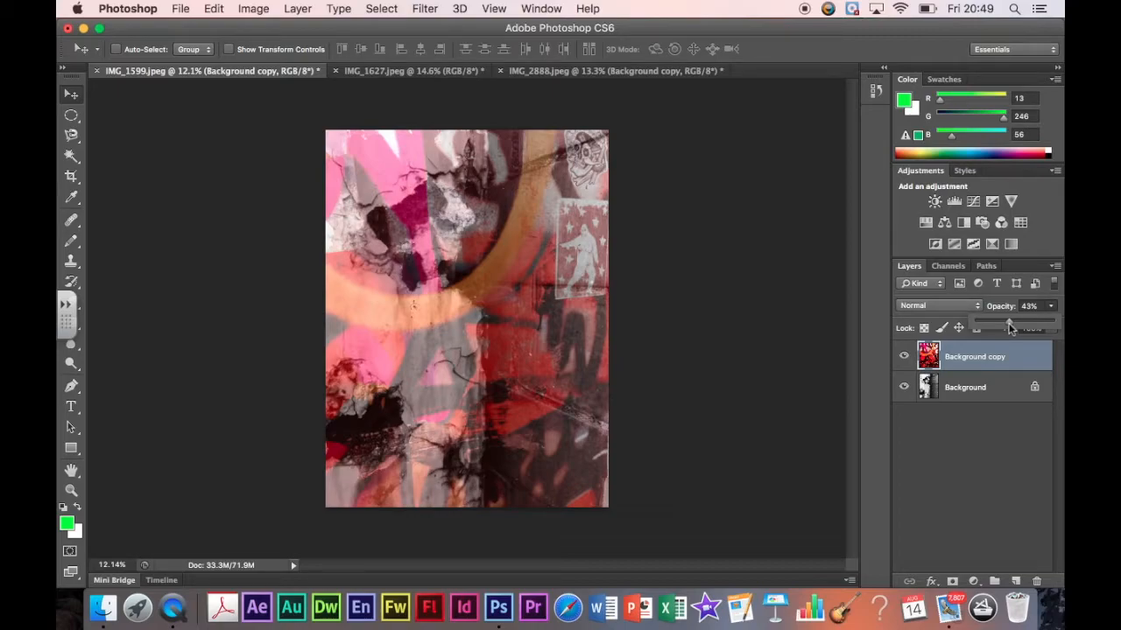
# Duplicate the black-and-white Background layer in IMG_1599.jpeg and hide the original Background layer.
pyautogui.moveTo(980, 387); pyautogui.dragTo(982, 373)
pyautogui.click(975, 390)
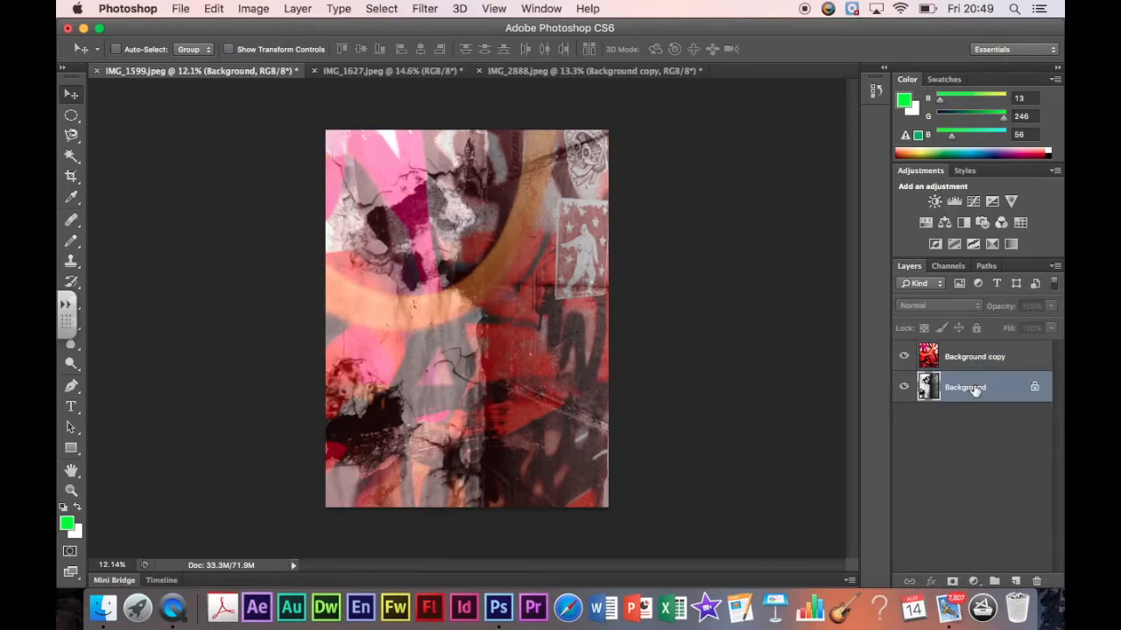
pyautogui.click(290, 10)
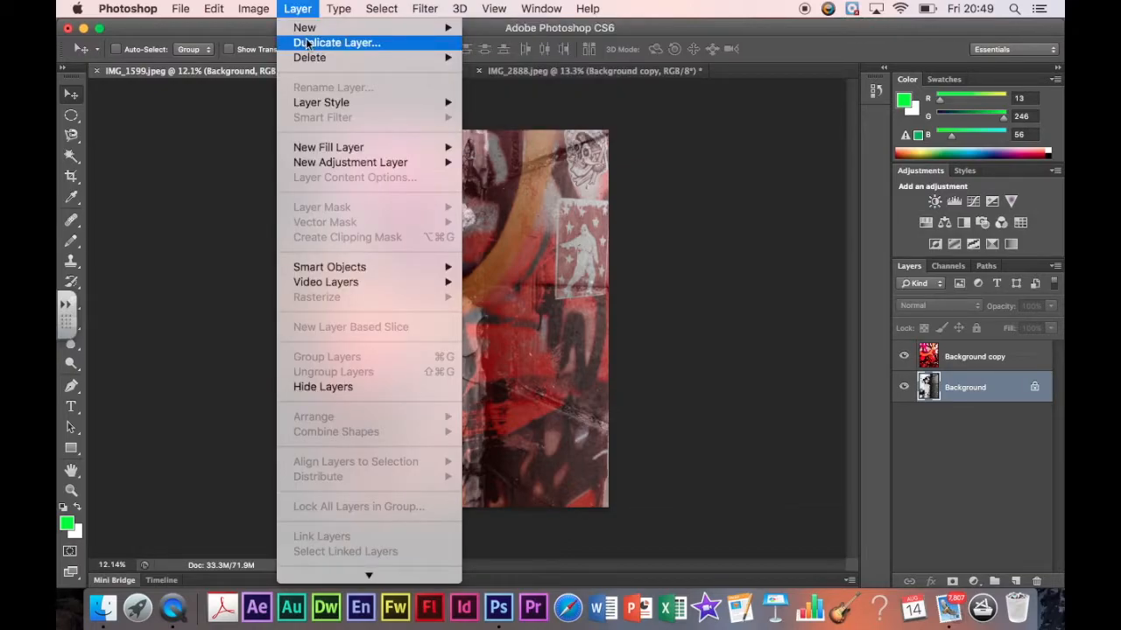
pyautogui.click(336, 42)
pyautogui.click(718, 246)
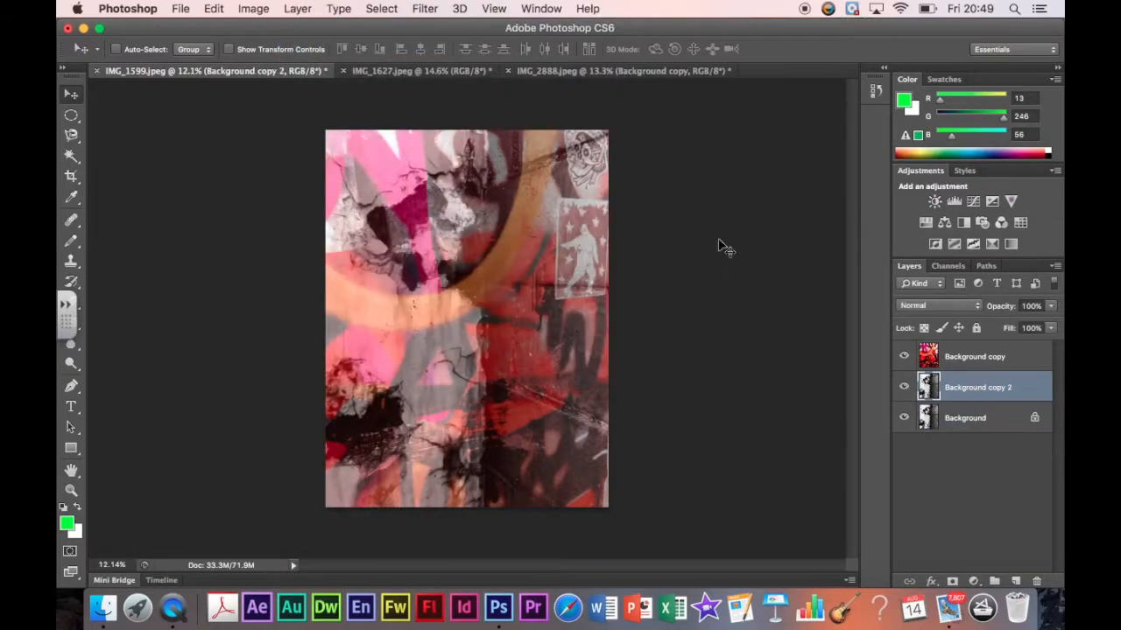
pyautogui.click(904, 420)
# Restore the graffiti layer, Background copy, to 100% opacity.
pyautogui.click(987, 358)
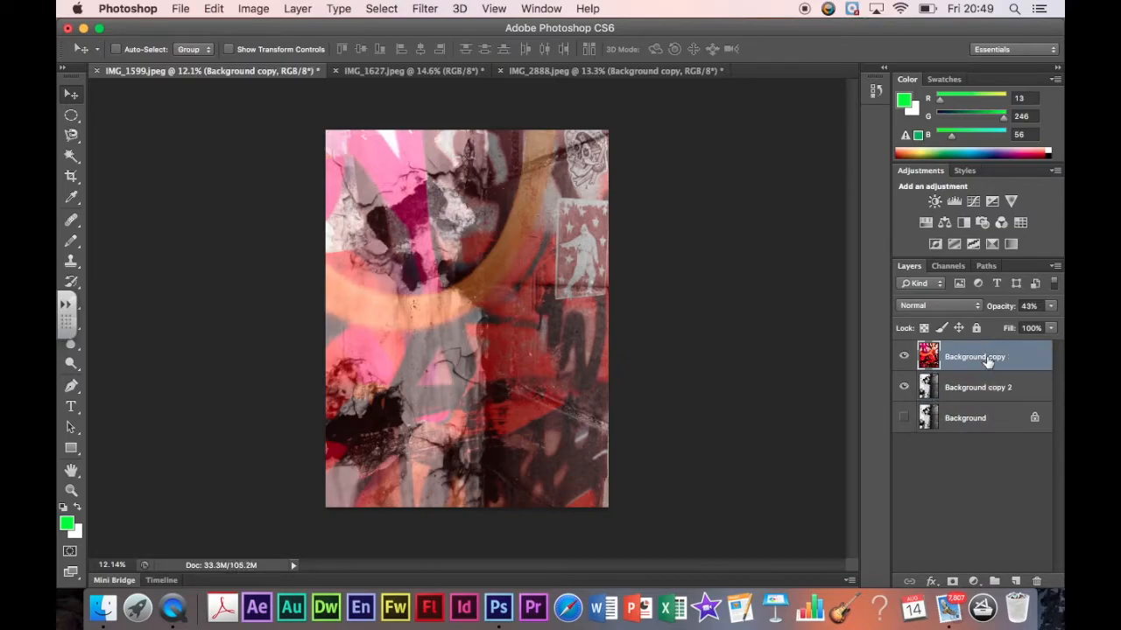
pyautogui.click(1051, 308)
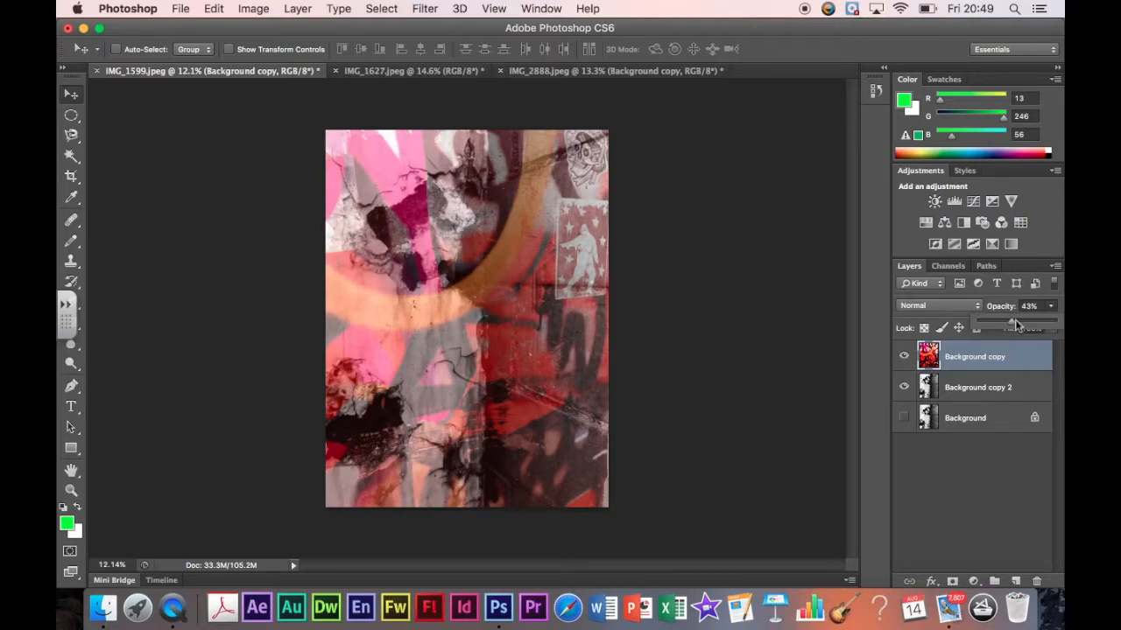
pyautogui.moveTo(1013, 325); pyautogui.dragTo(1057, 324)
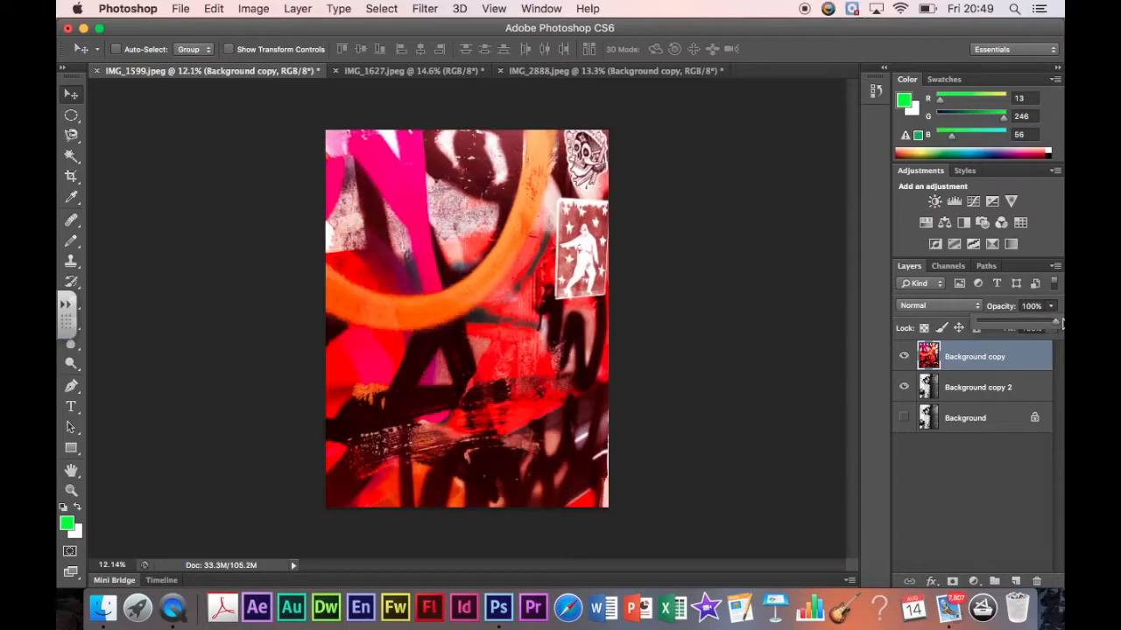
# Move Background copy 2 above the graffiti layer and reduce its opacity to 58%.
pyautogui.moveTo(998, 391); pyautogui.dragTo(992, 362)
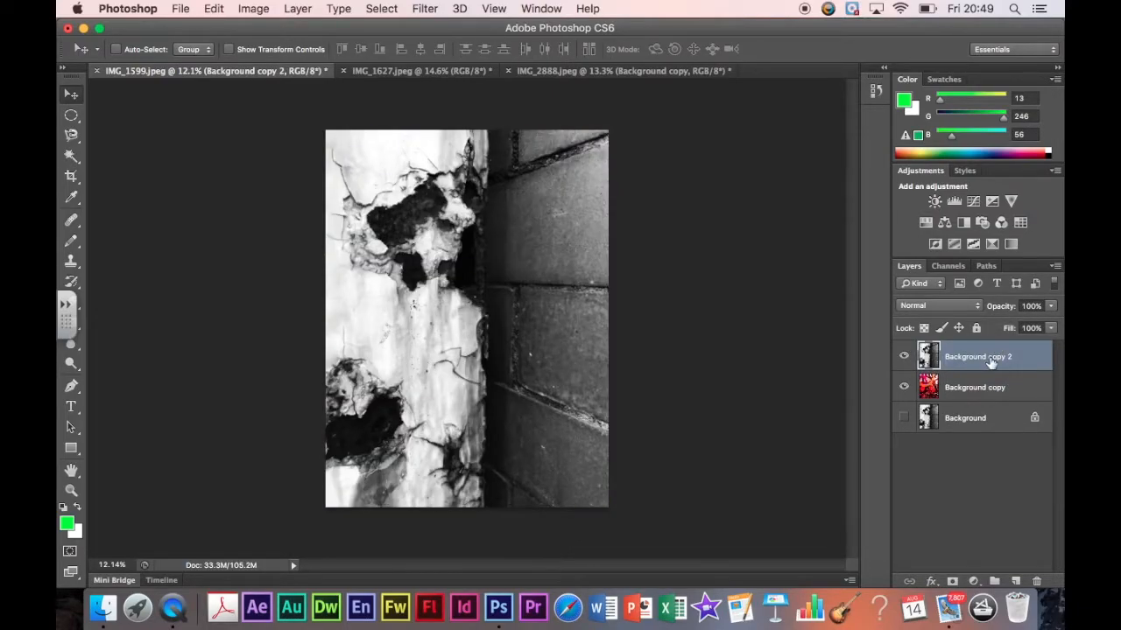
pyautogui.click(1051, 308)
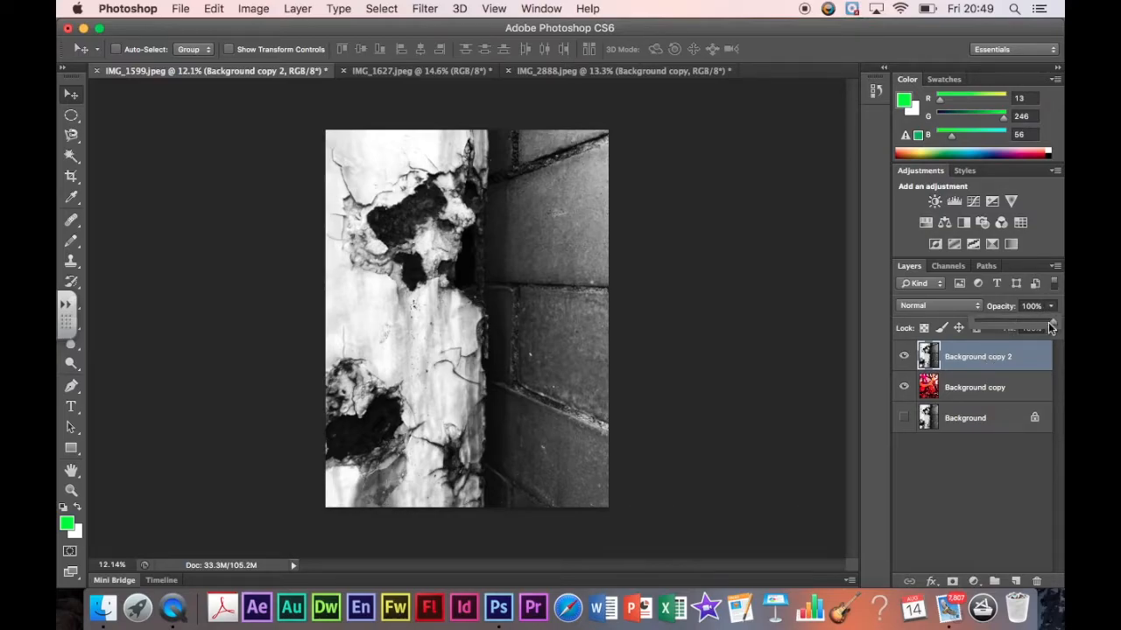
pyautogui.moveTo(1027, 327); pyautogui.dragTo(1022, 327)
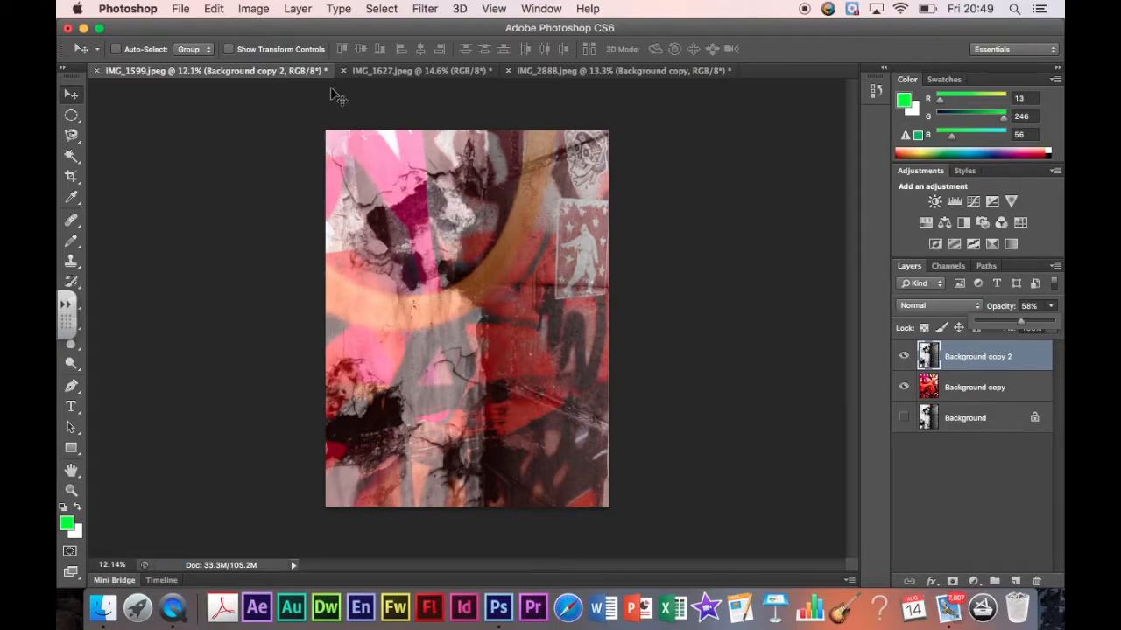
# Use Free Transform to shift Background copy 2 left to about X 986 px, uncovering a strip of graffiti along the image's right edge.
pyautogui.click(214, 8)
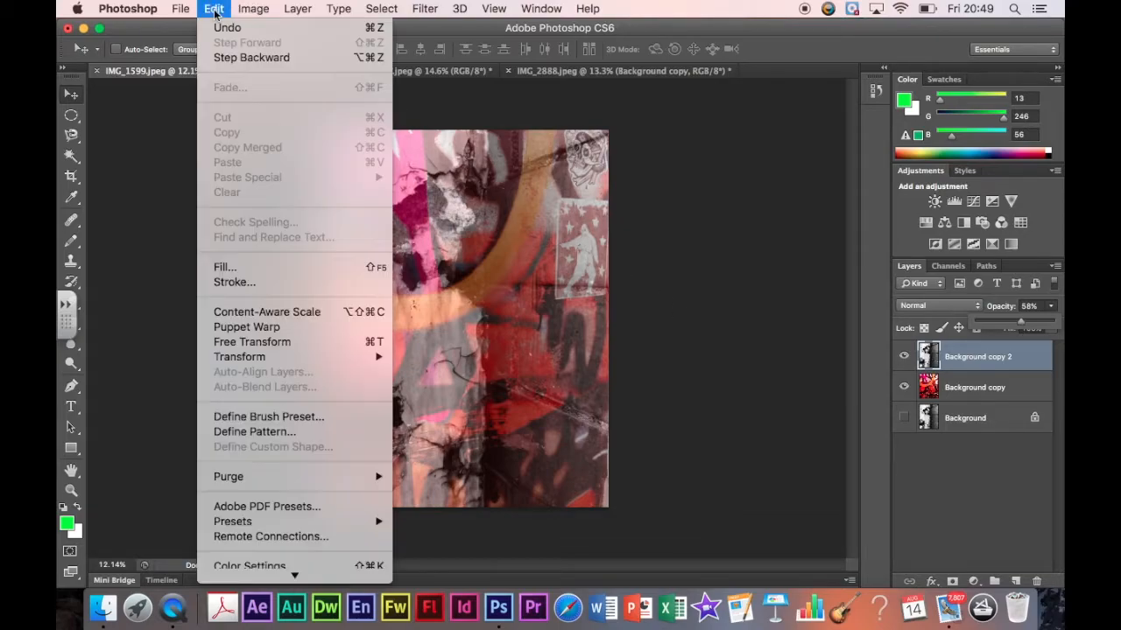
pyautogui.click(229, 343)
pyautogui.moveTo(532, 356); pyautogui.dragTo(456, 357)
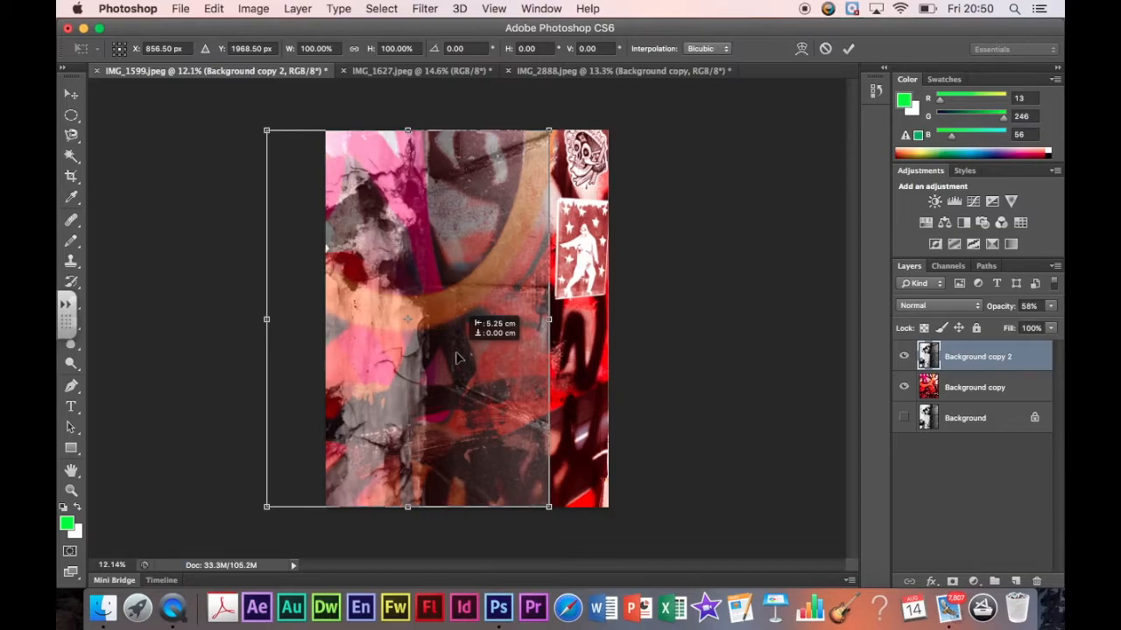
pyautogui.moveTo(456, 357); pyautogui.dragTo(456, 357)
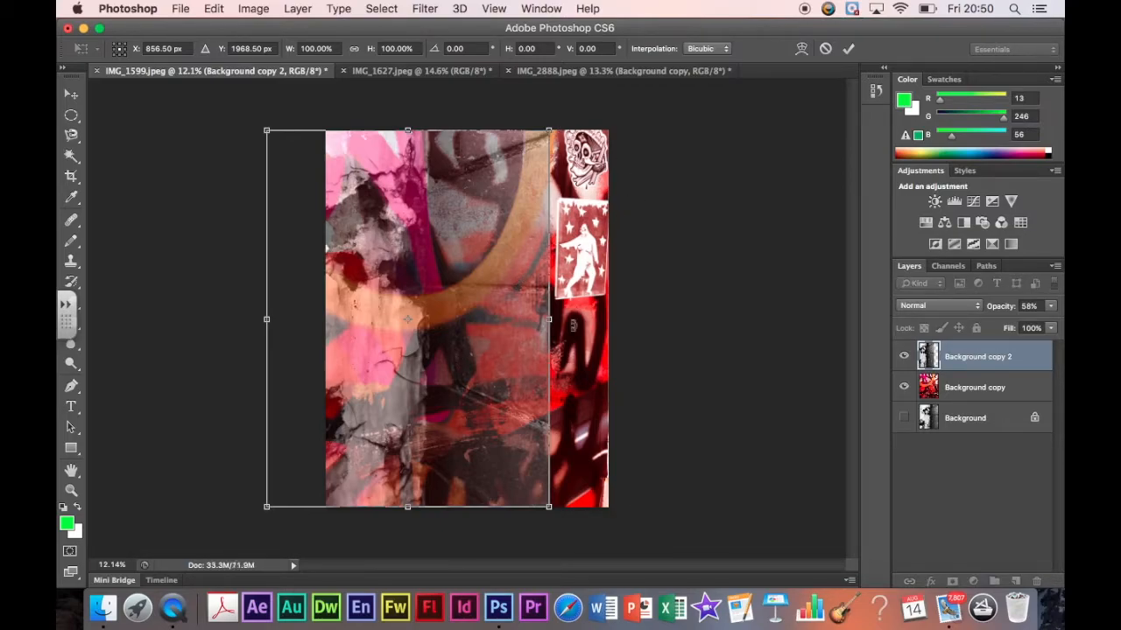
pyautogui.moveTo(577, 341); pyautogui.dragTo(580, 383)
pyautogui.moveTo(496, 366); pyautogui.dragTo(537, 366)
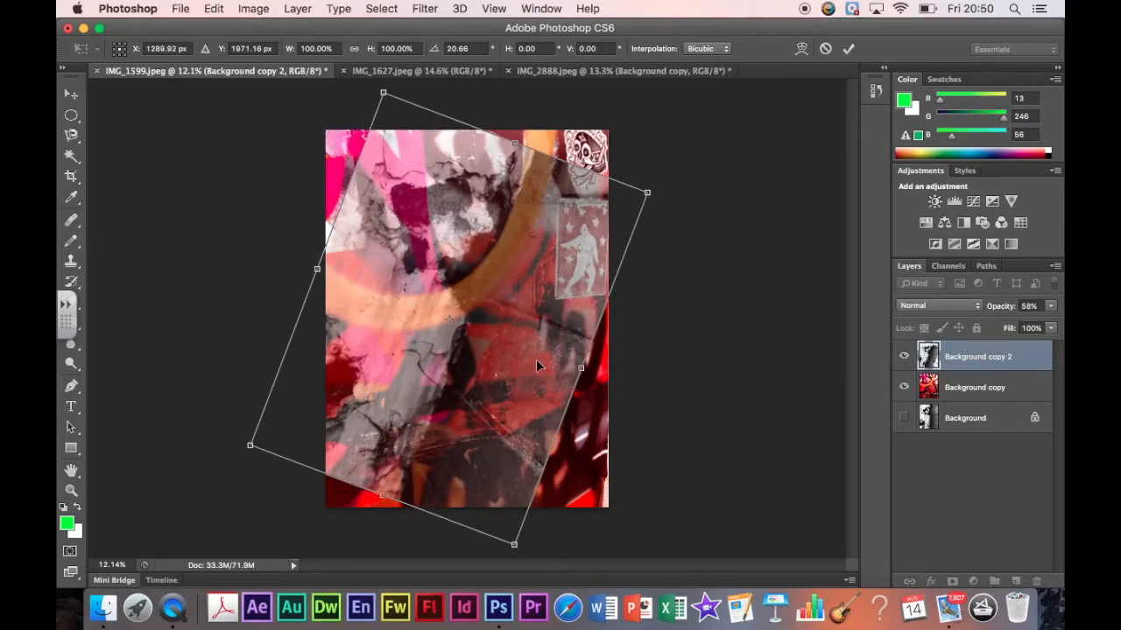
pyautogui.moveTo(668, 179); pyautogui.dragTo(596, 129)
pyautogui.moveTo(488, 233); pyautogui.dragTo(461, 233)
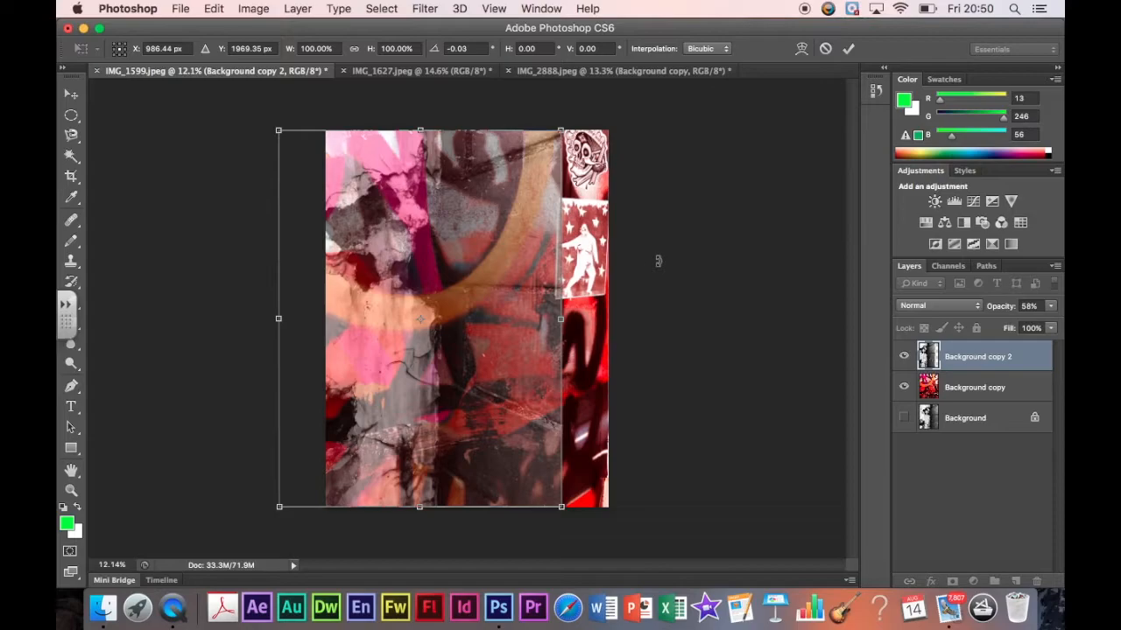
pyautogui.press('Return')
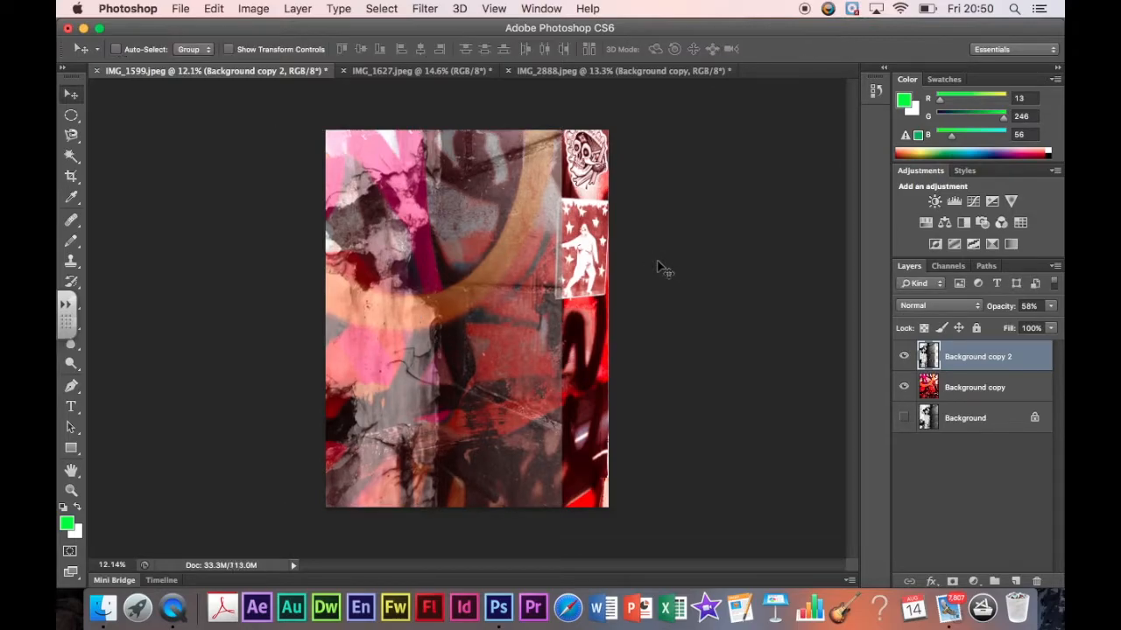
# Apply a Brightness/Contrast adjustment to the gate photo IMG_1627.jpeg, with contrast 77 and slightly raised brightness.
pyautogui.click(399, 71)
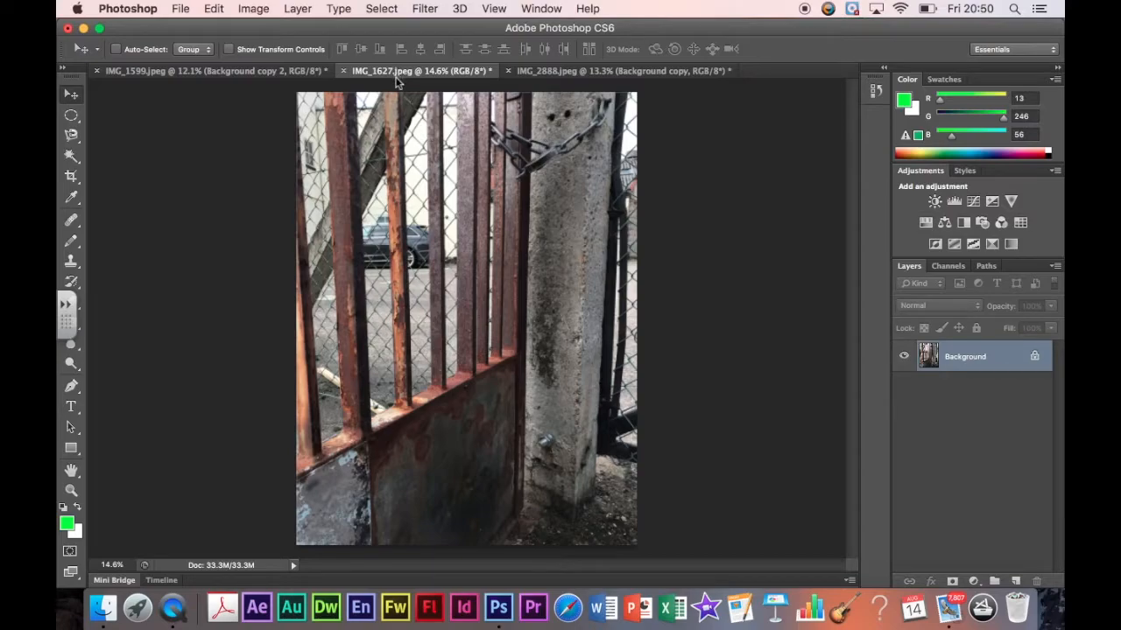
pyautogui.click(252, 10)
pyautogui.moveTo(310, 57)
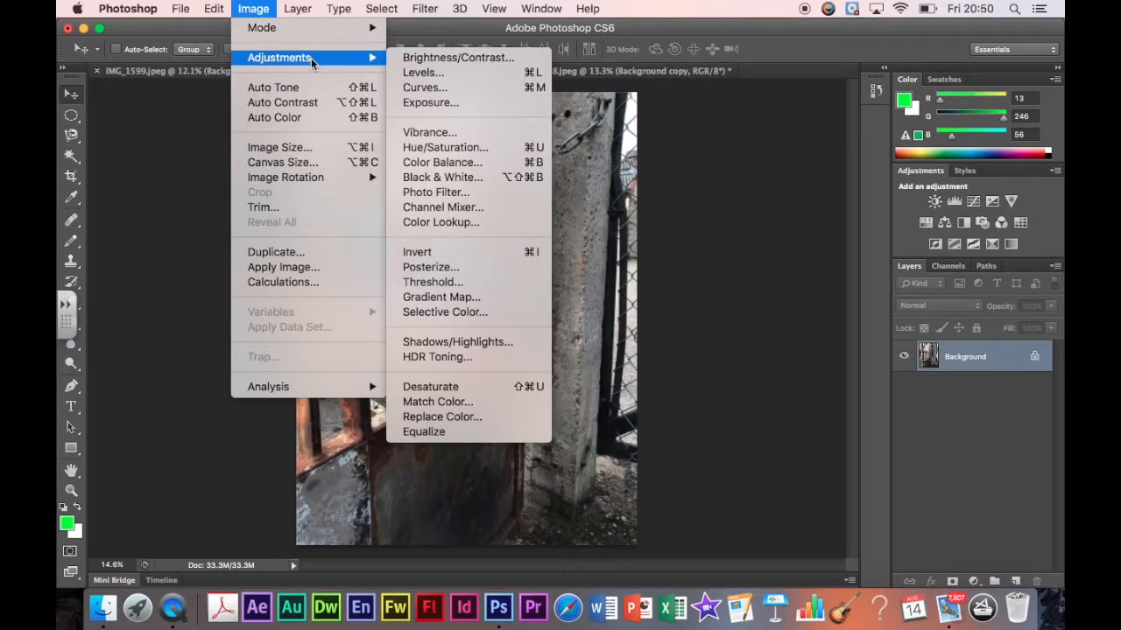
pyautogui.click(421, 58)
pyautogui.moveTo(851, 263); pyautogui.dragTo(910, 256)
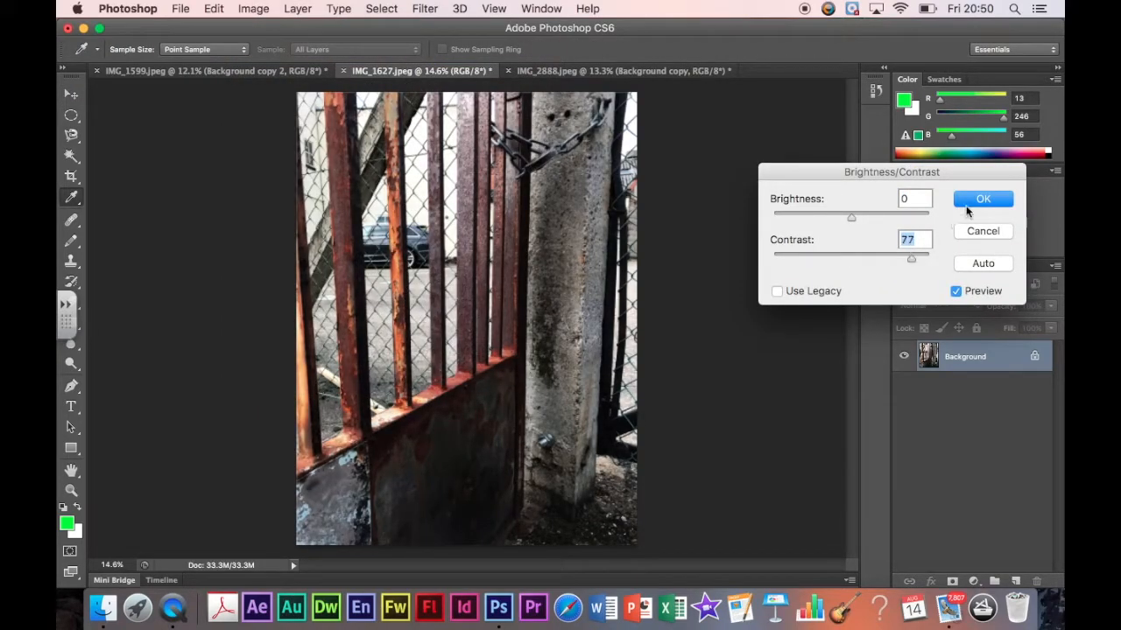
pyautogui.moveTo(850, 218); pyautogui.dragTo(858, 217)
pyautogui.click(976, 204)
pyautogui.press('v')
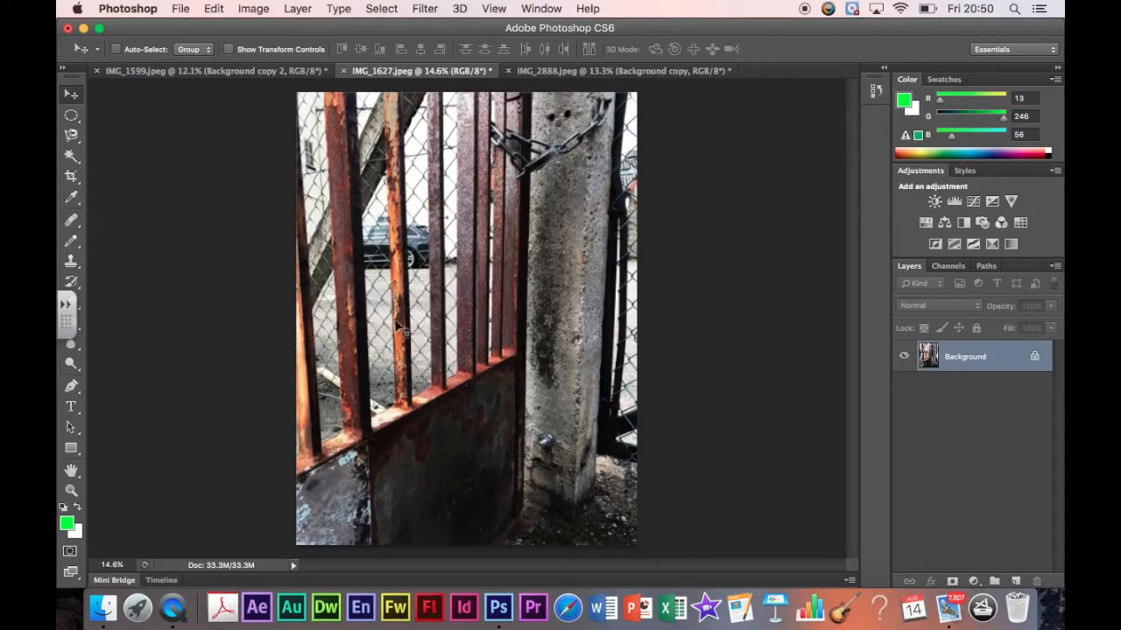
# Select the dark areas of the gate, bars, fence post and chain in IMG_1627.jpeg with the Magic Wand.
pyautogui.click(74, 156)
pyautogui.moveTo(74, 155); pyautogui.dragTo(117, 173)
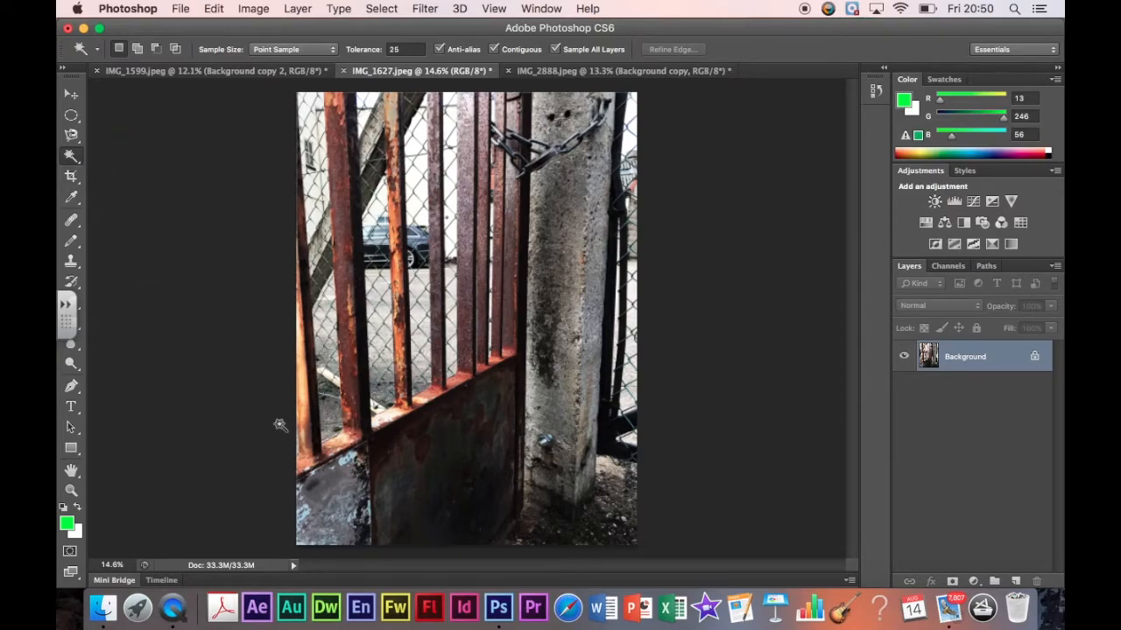
pyautogui.click(367, 356)
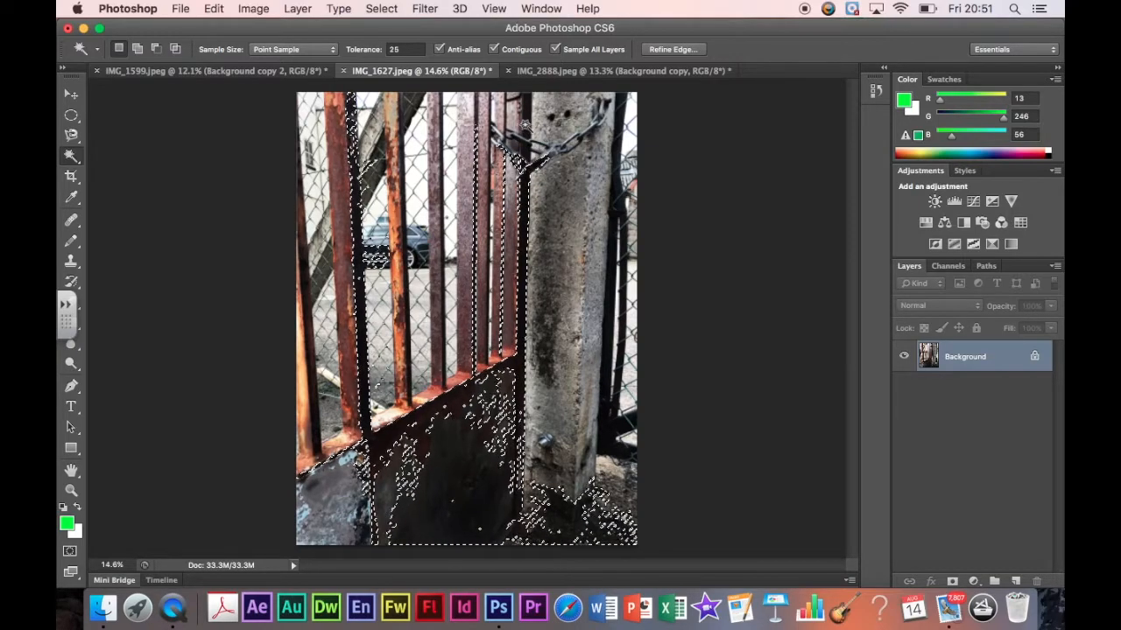
pyautogui.keyDown('shift'); pyautogui.click(478, 107); pyautogui.keyUp('shift')
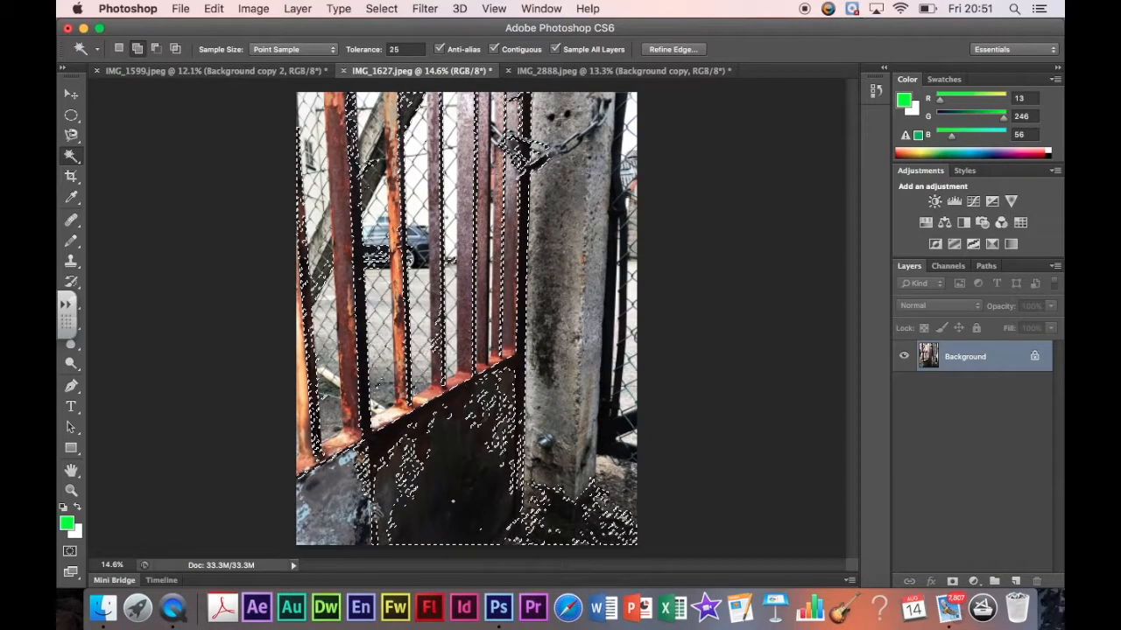
pyautogui.keyDown('shift'); pyautogui.click(608, 424); pyautogui.keyUp('shift')
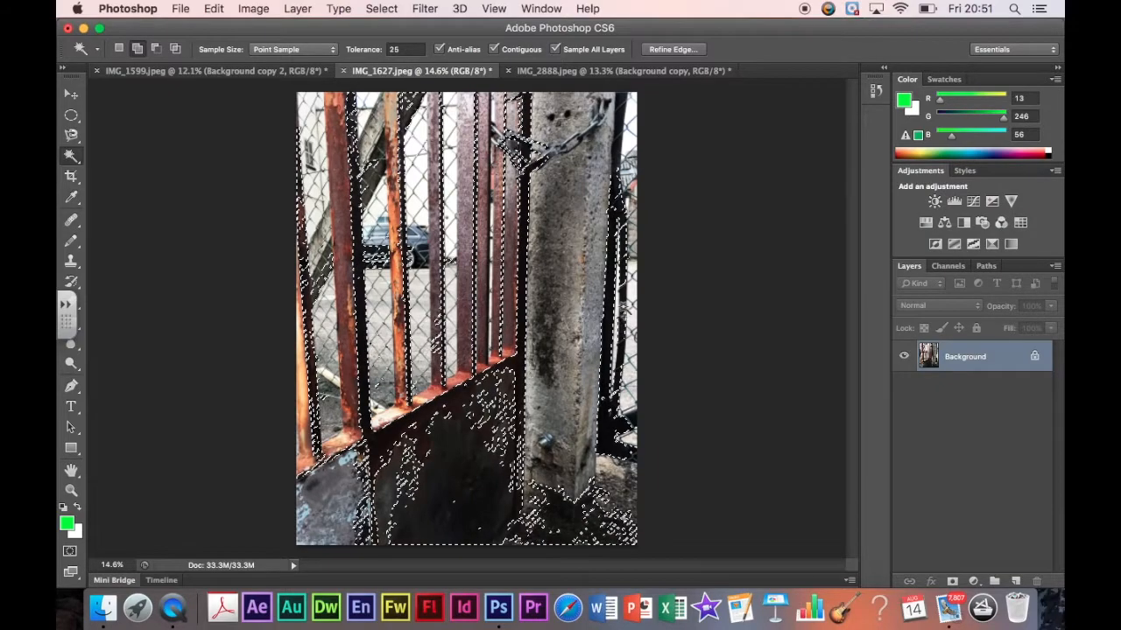
pyautogui.keyDown('shift'); pyautogui.click(617, 147); pyautogui.keyUp('shift')
pyautogui.keyDown('shift'); pyautogui.click(619, 105); pyautogui.keyUp('shift')
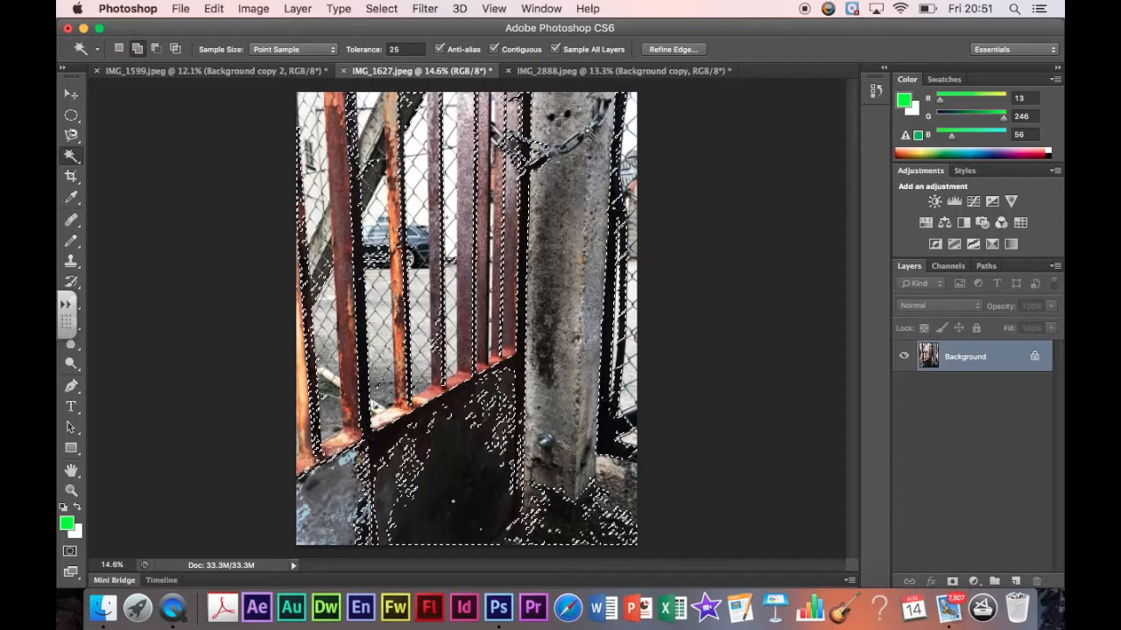
pyautogui.keyDown('shift'); pyautogui.click(576, 138); pyautogui.keyUp('shift')
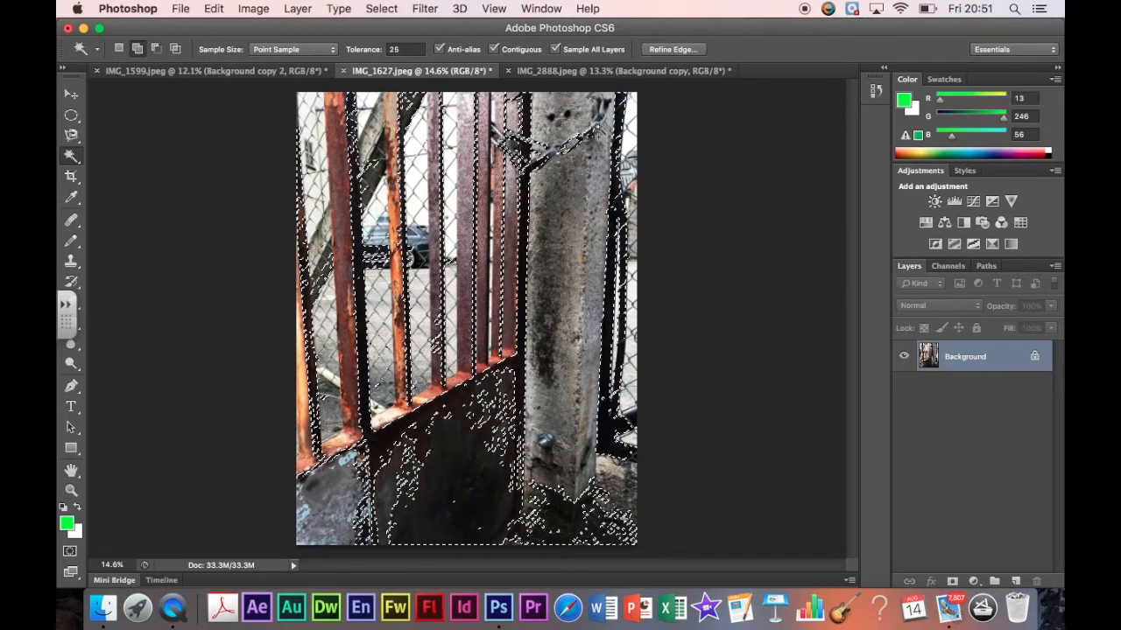
# Add the dark stained patches on the concrete pillar to the Magic Wand selection.
pyautogui.scroll(3, 598, 130)
pyautogui.scroll(3, 598, 130)
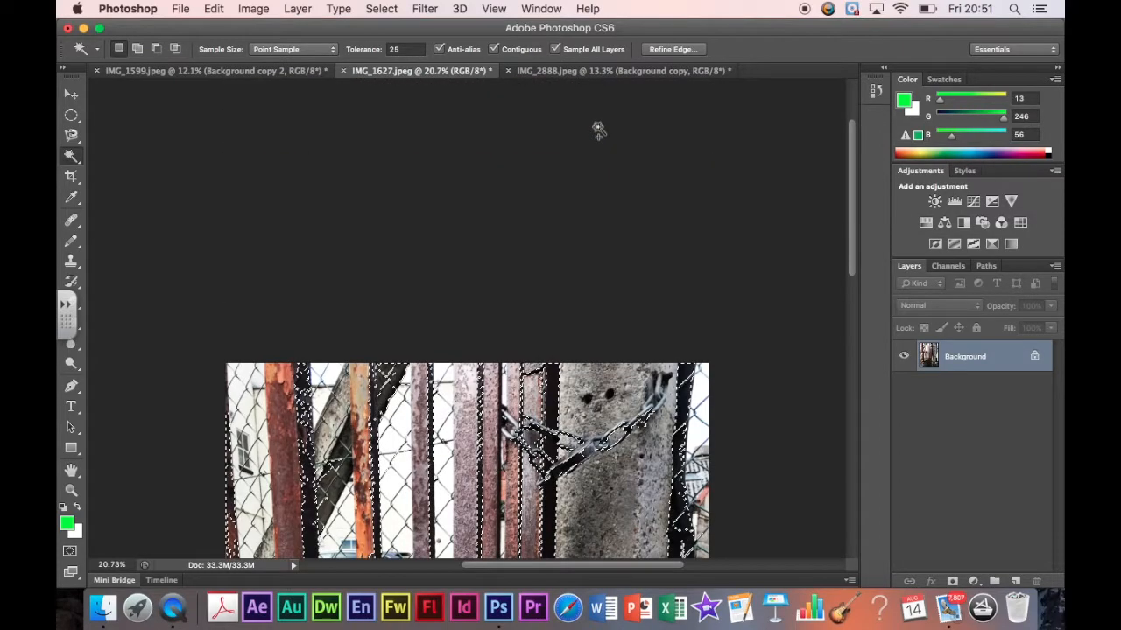
pyautogui.scroll(-5, 598, 130)
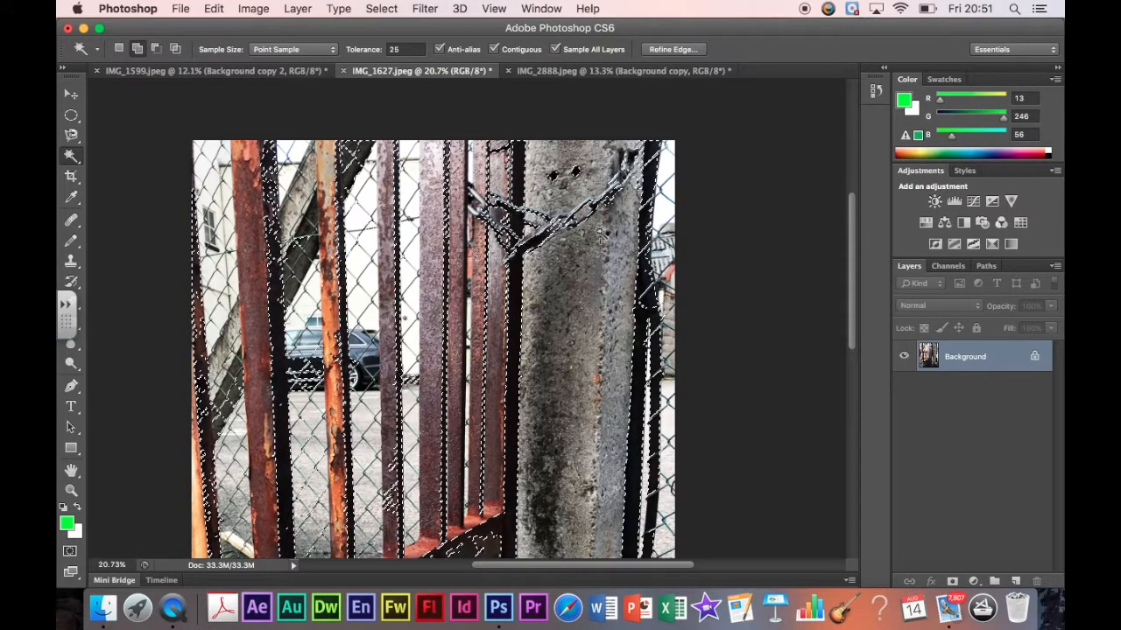
pyautogui.click(547, 488)
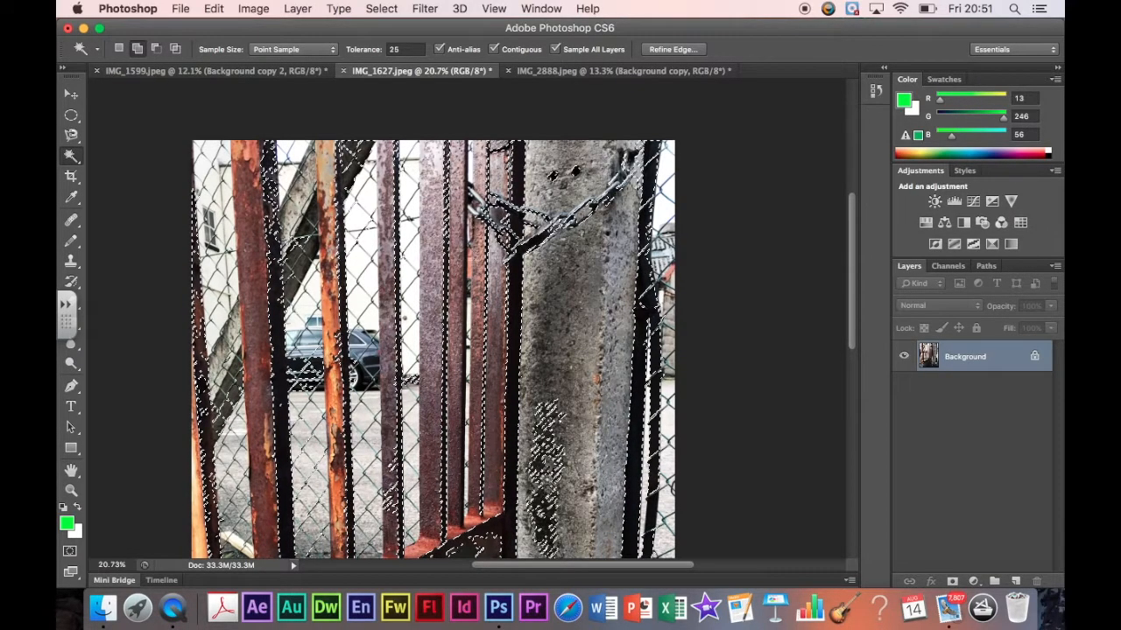
pyautogui.scroll(-10, 557, 351)
pyautogui.scroll(10, 555, 350)
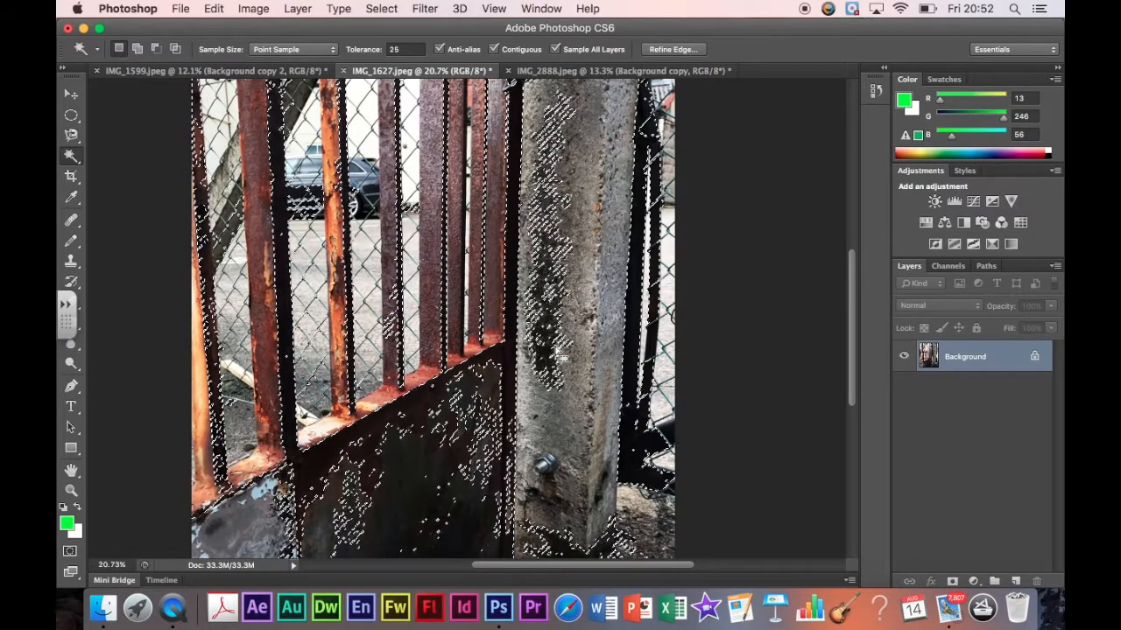
# Copy the selected dark areas of IMG_1627.jpeg to a new layer.
pyautogui.click(298, 8)
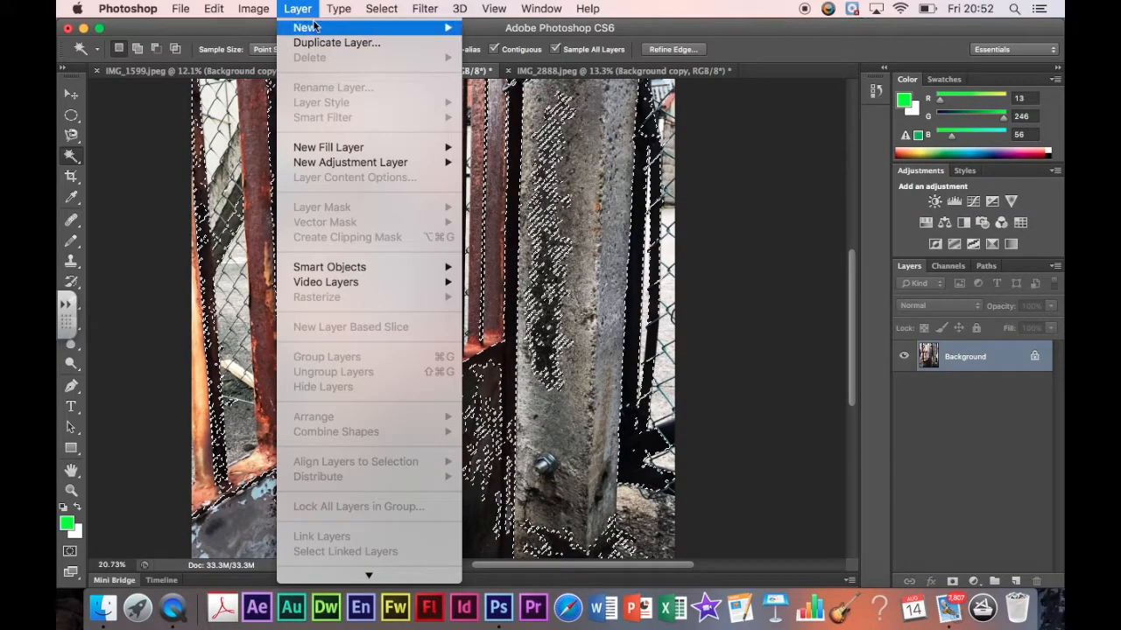
pyautogui.moveTo(313, 27)
pyautogui.click(509, 112)
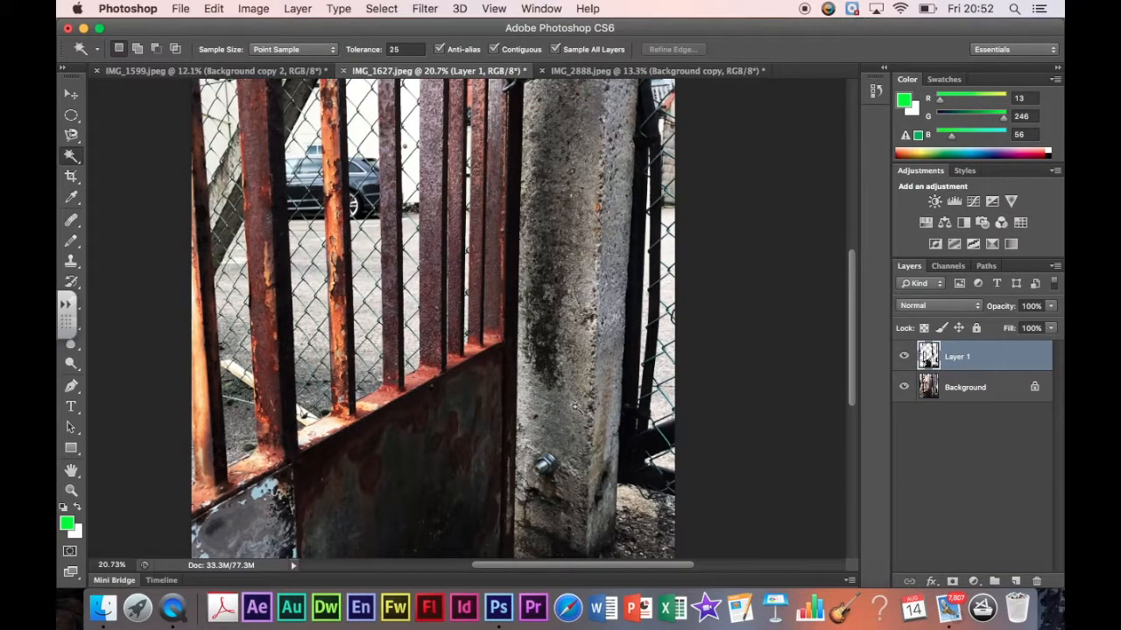
# Hide the Background layer of IMG_1627.jpeg and copy the cut-out gate layer on top of the IMG_1599.jpeg composite.
pyautogui.scroll(-3, 543, 445)
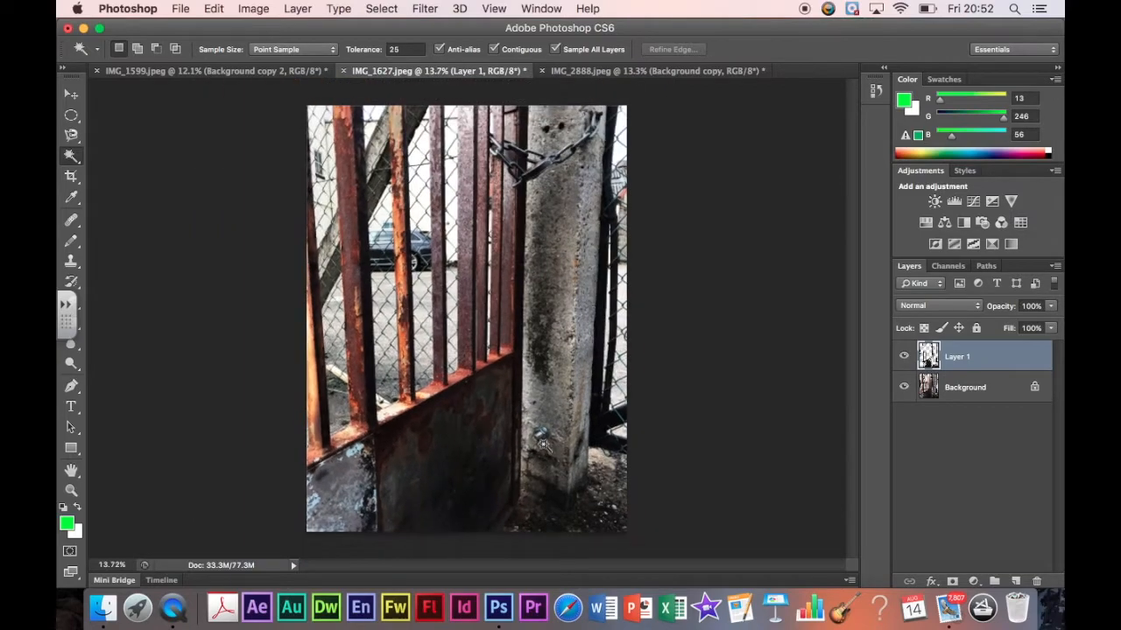
pyautogui.click(905, 388)
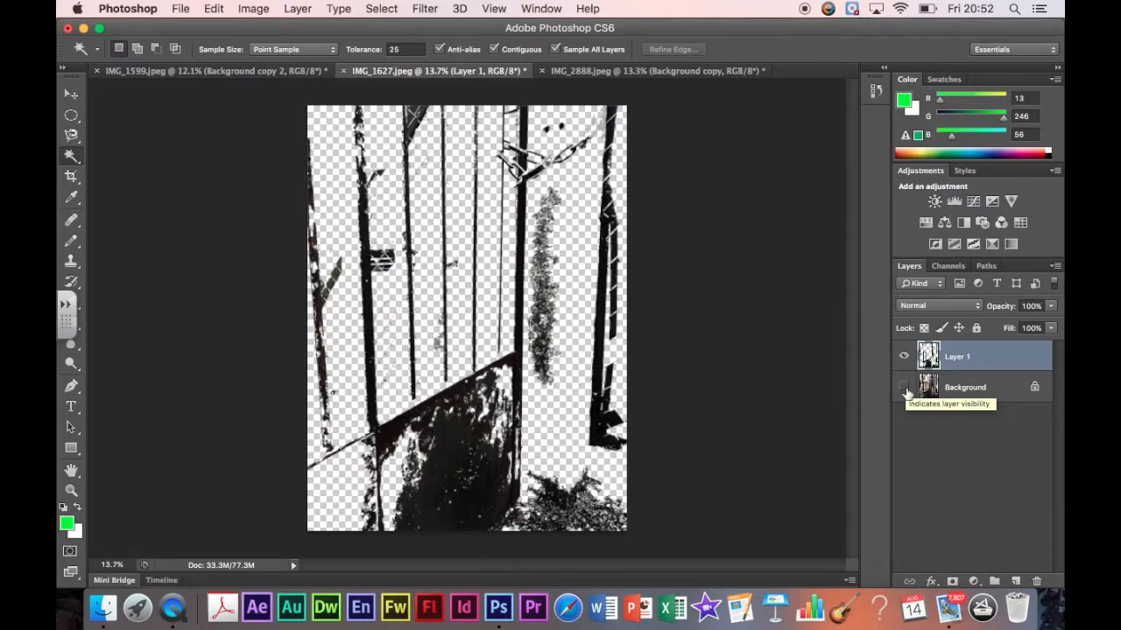
pyautogui.click(71, 94)
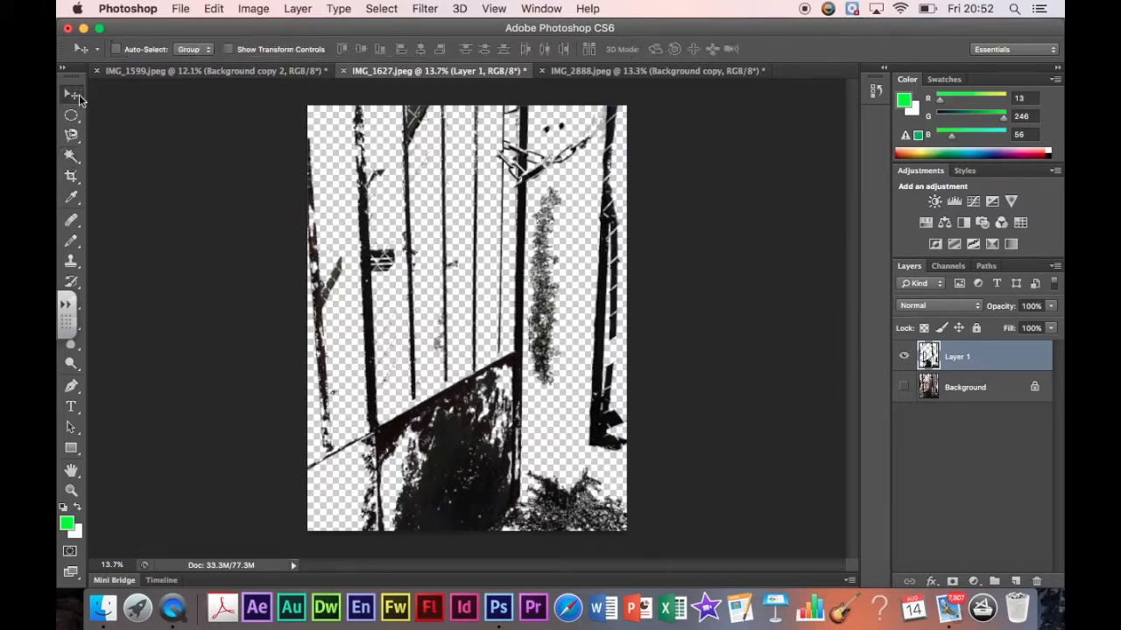
pyautogui.moveTo(383, 381); pyautogui.dragTo(425, 426)
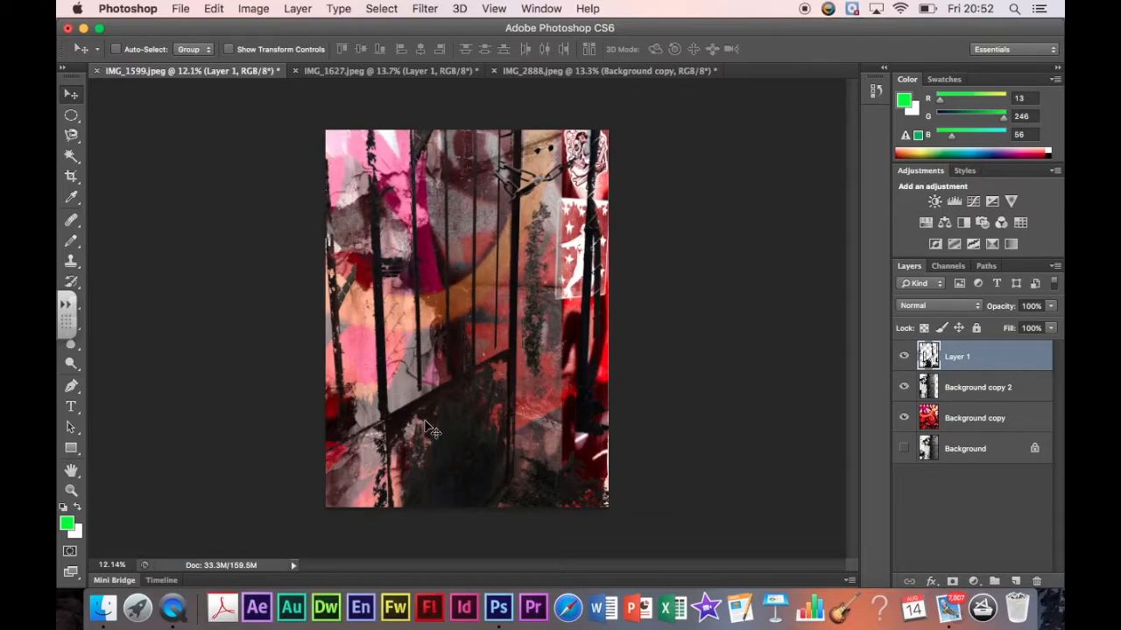
# In IMG_2888.jpeg, hide the Background copy layer and select the orange arc on the Background layer with the Magic Wand.
pyautogui.click(561, 76)
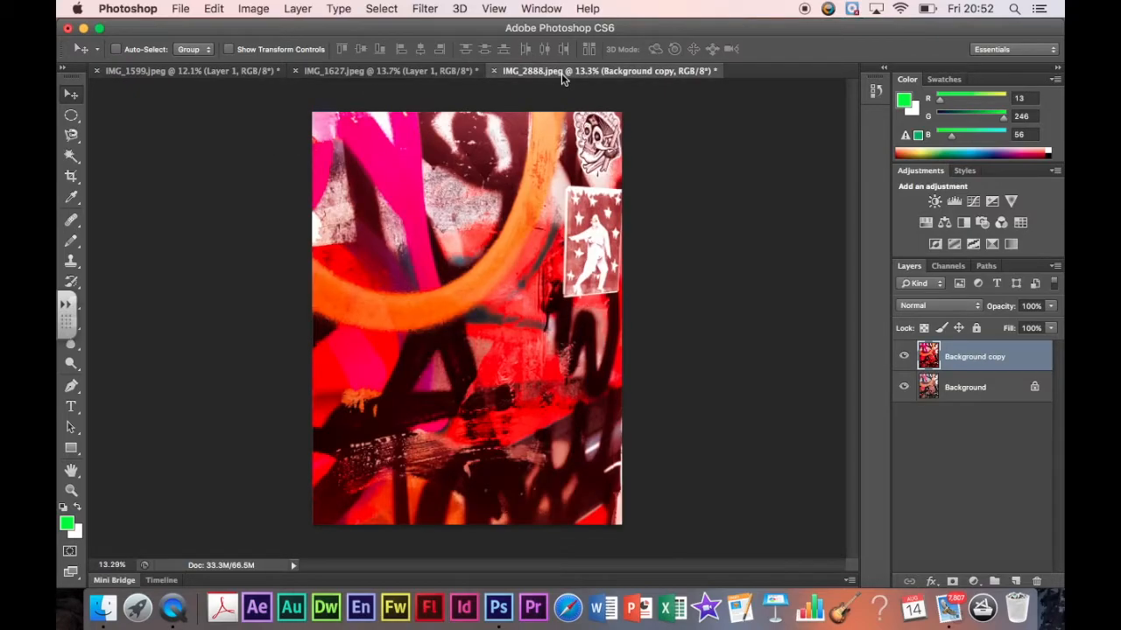
pyautogui.click(903, 357)
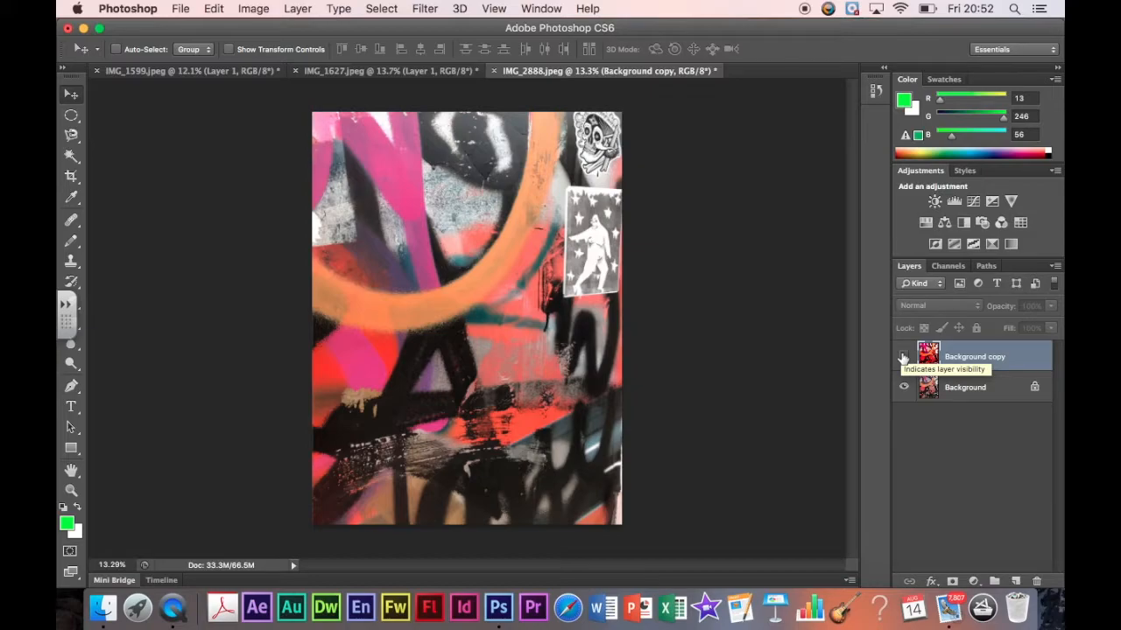
pyautogui.click(970, 389)
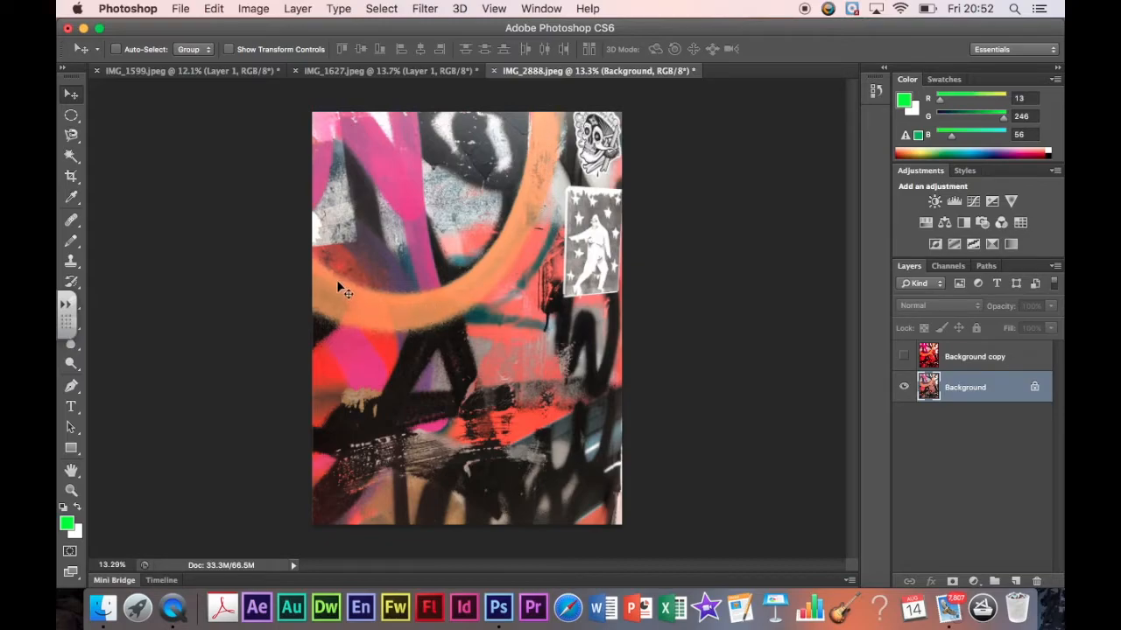
pyautogui.click(70, 157)
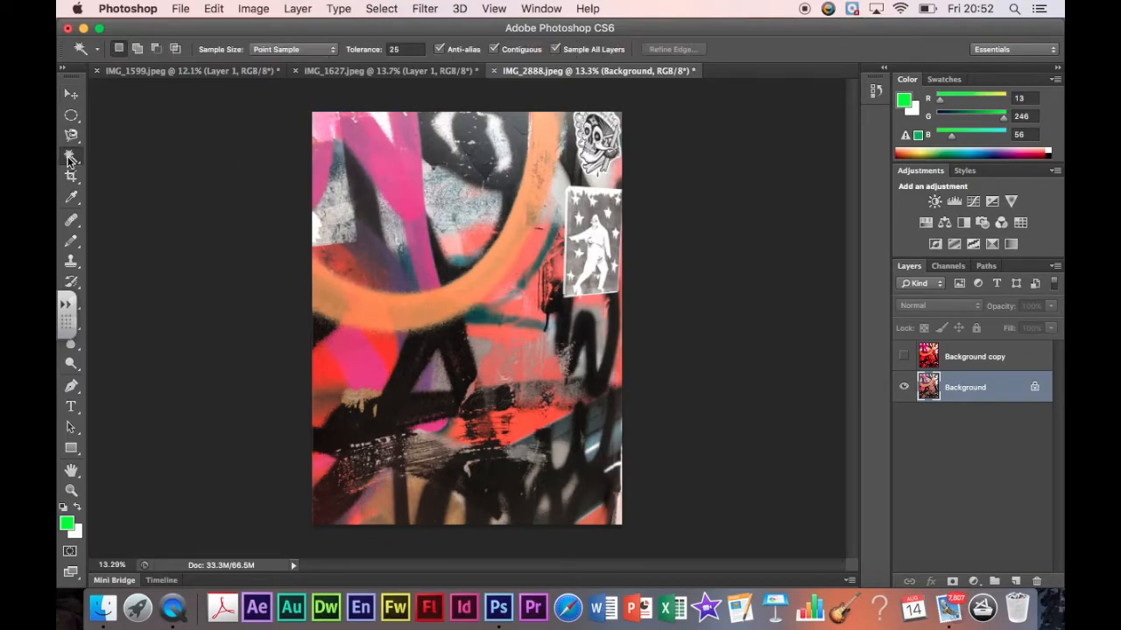
pyautogui.click(336, 294)
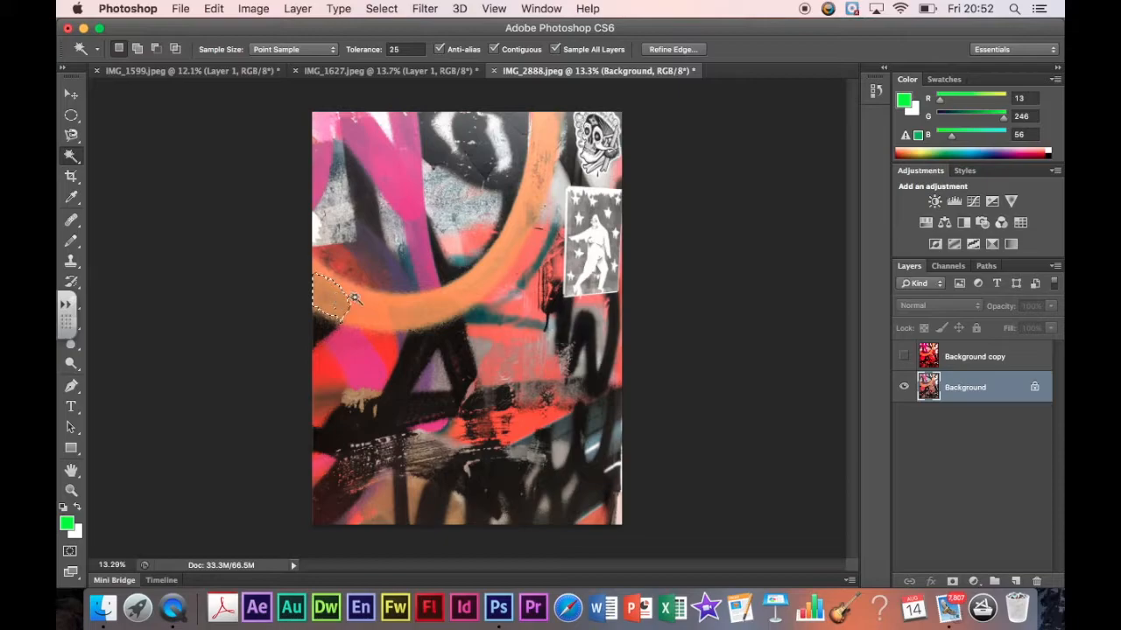
pyautogui.keyDown('shift'); pyautogui.click(375, 312); pyautogui.keyUp('shift')
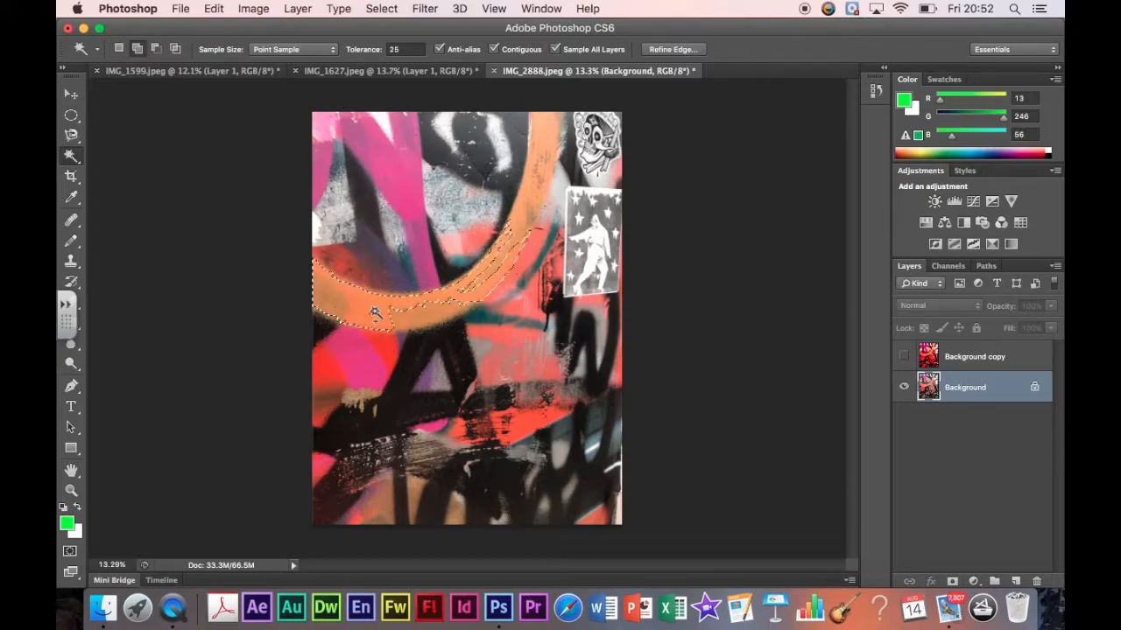
pyautogui.keyDown('shift'); pyautogui.click(529, 198); pyautogui.keyUp('shift')
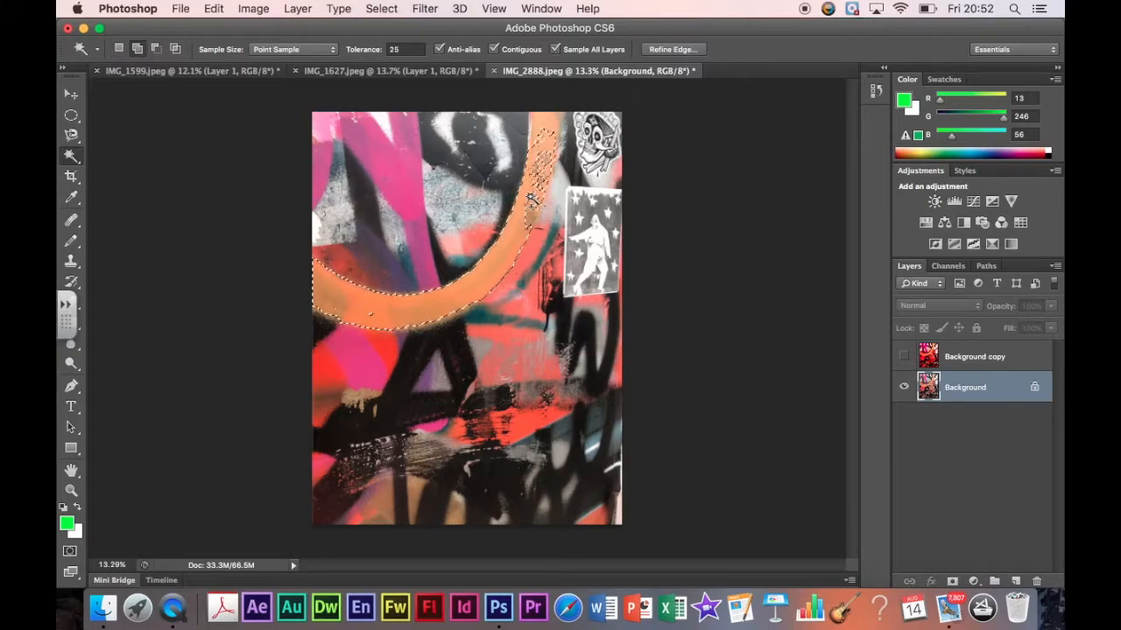
pyautogui.keyDown('shift'); pyautogui.click(542, 179); pyautogui.keyUp('shift')
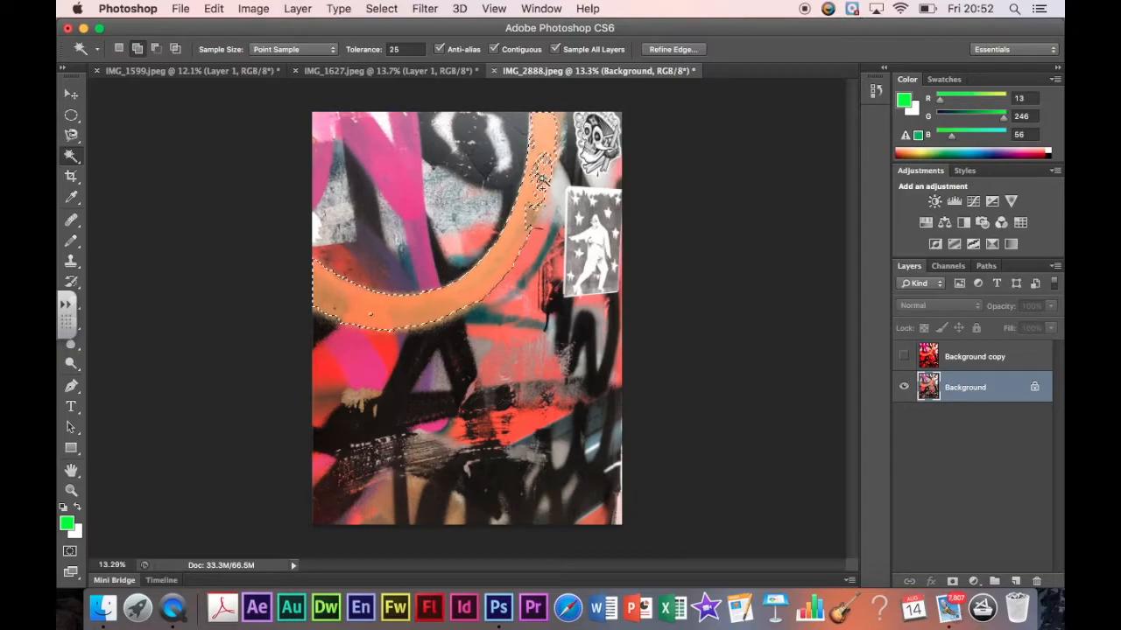
pyautogui.keyDown('shift'); pyautogui.click(543, 161); pyautogui.keyUp('shift')
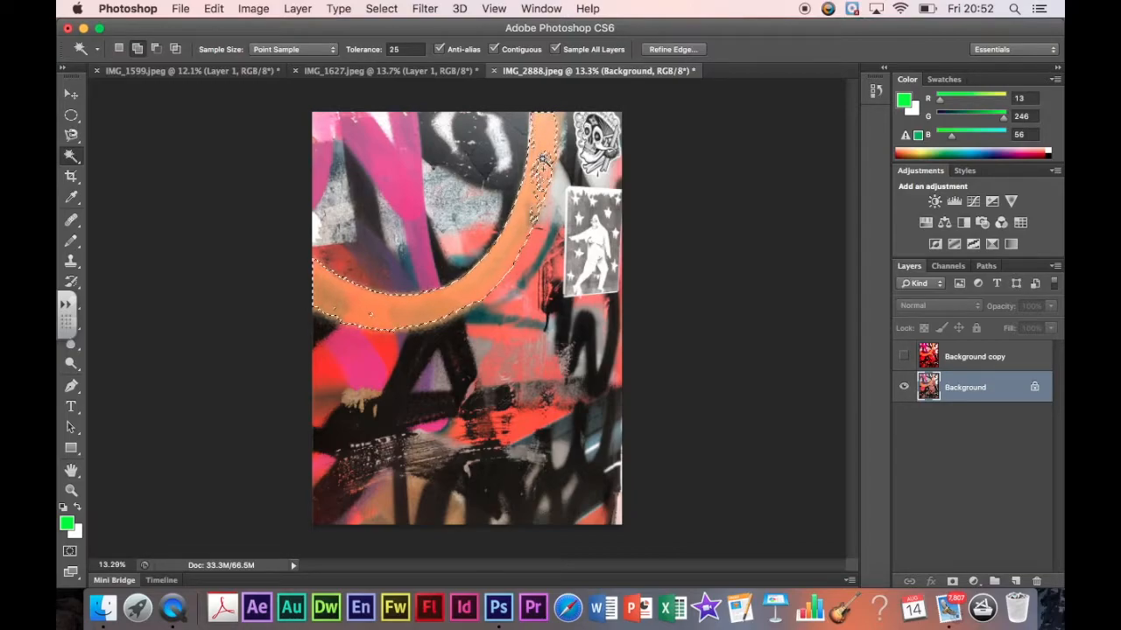
# Add the pink graffiti strokes above the orange arc to the Magic Wand selection.
pyautogui.keyDown('shift'); pyautogui.click(356, 134); pyautogui.keyUp('shift')
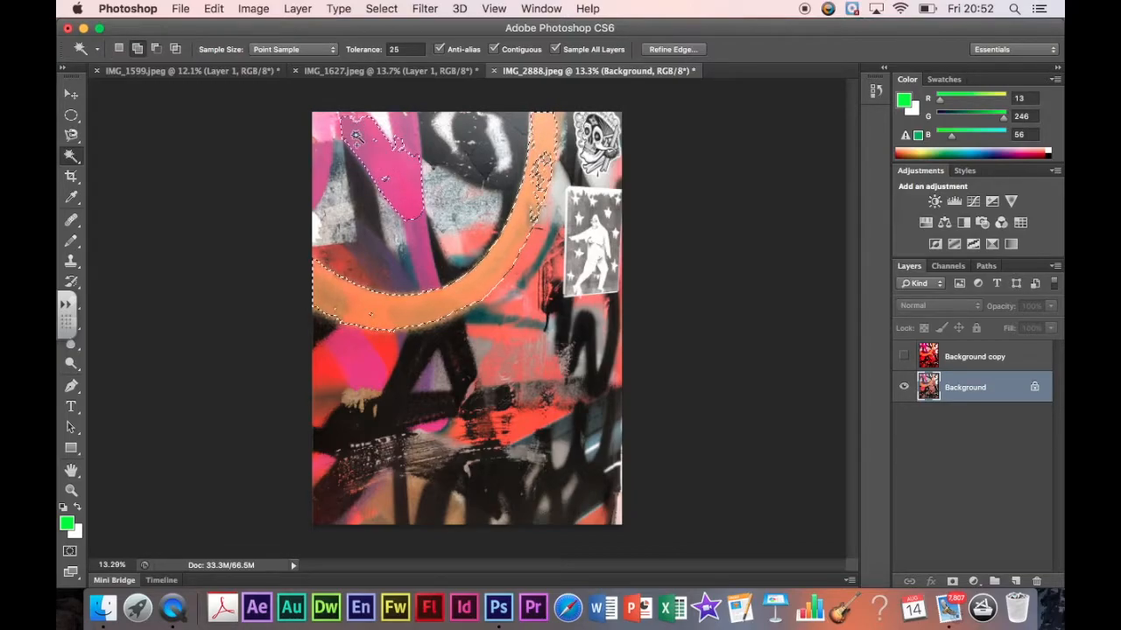
pyautogui.keyDown('shift'); pyautogui.click(321, 138); pyautogui.keyUp('shift')
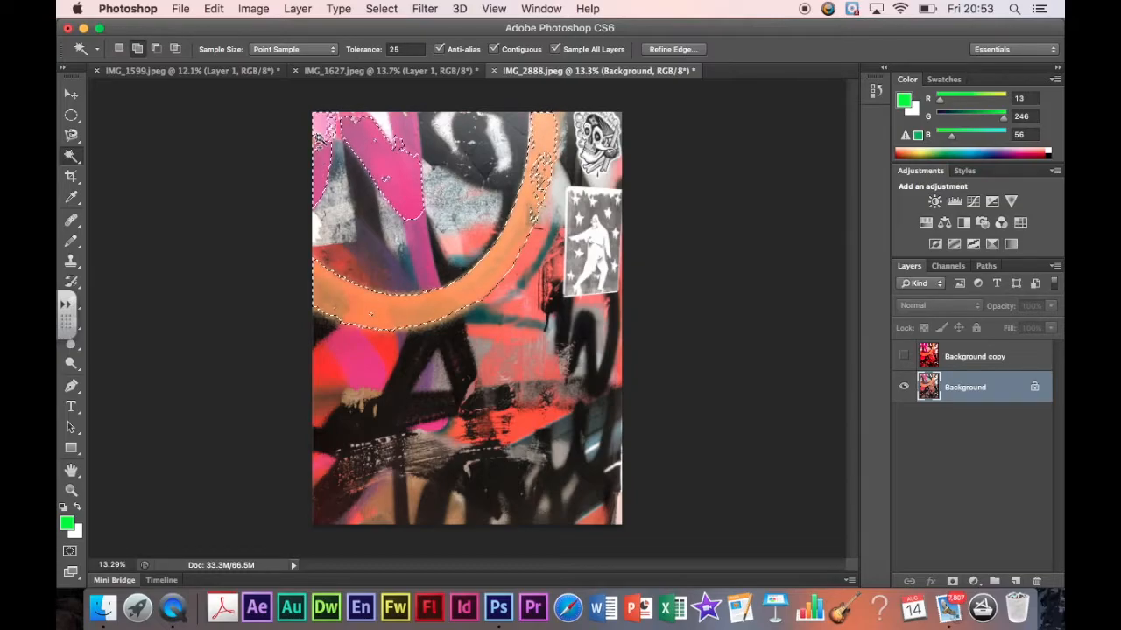
pyautogui.keyDown('shift'); pyautogui.click(408, 133); pyautogui.keyUp('shift')
pyautogui.keyDown('shift'); pyautogui.click(420, 233); pyautogui.keyUp('shift')
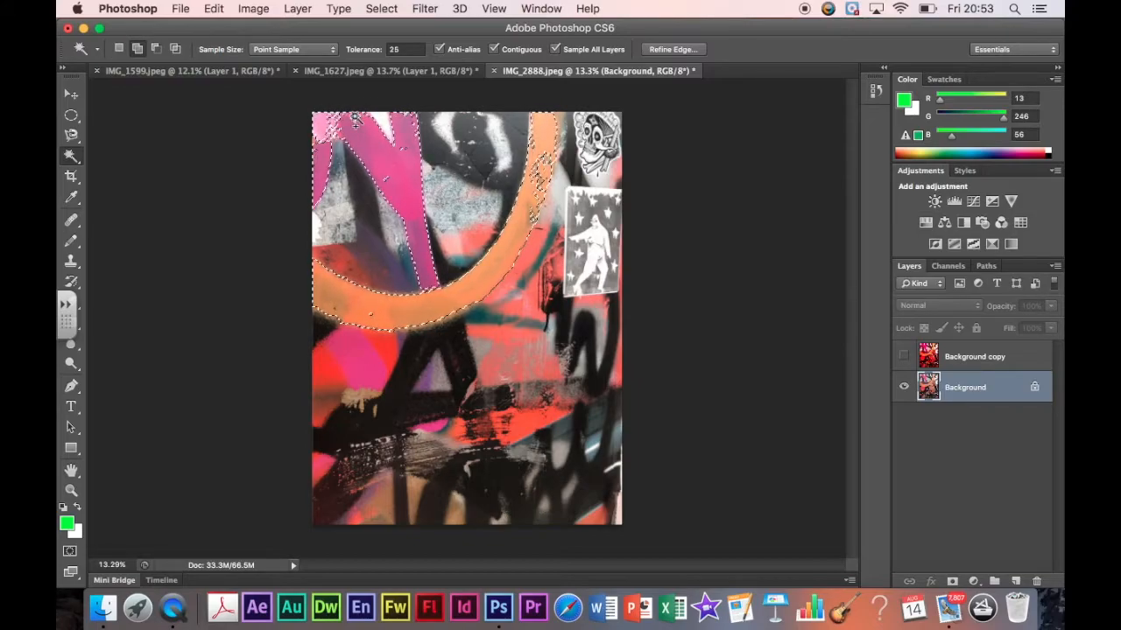
# Copy the selected orange and pink areas of IMG_2888.jpeg to a new layer.
pyautogui.click(297, 9)
pyautogui.moveTo(309, 27)
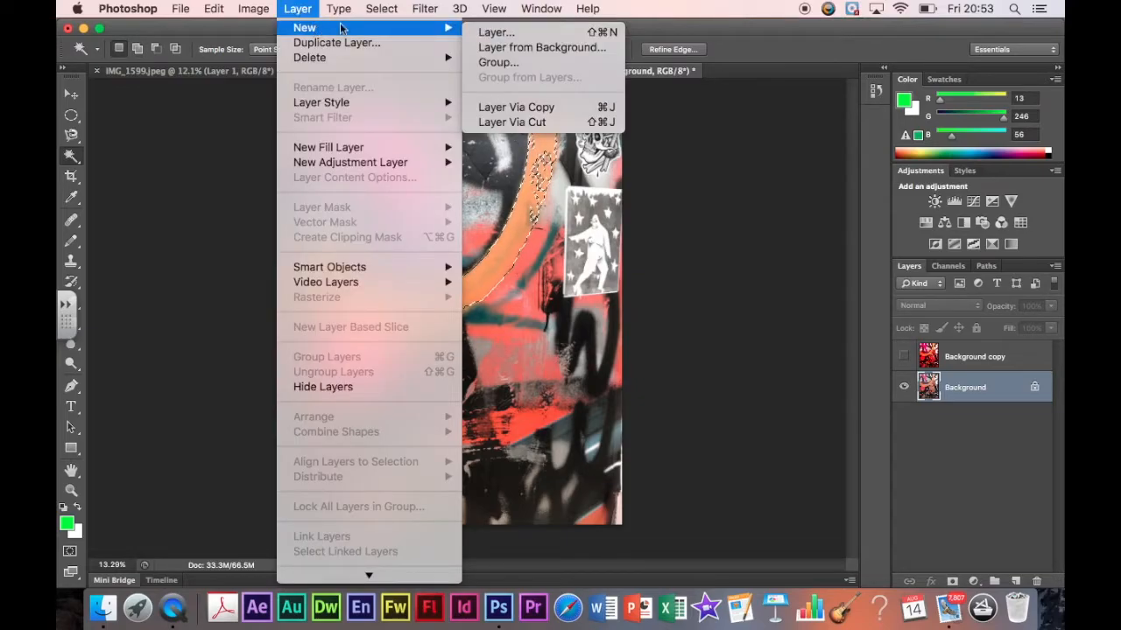
pyautogui.click(509, 106)
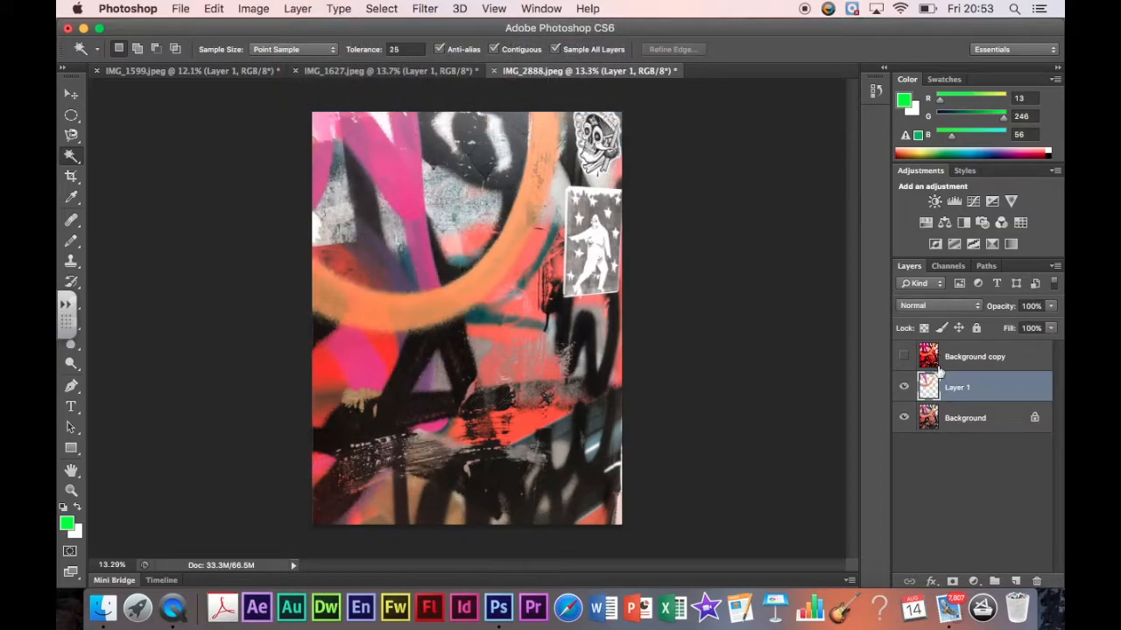
# Hide the Background layer of IMG_2888.jpeg and copy the orange and pink cut-out layer on top of the IMG_1599.jpeg composite.
pyautogui.click(904, 361)
pyautogui.click(904, 361)
pyautogui.click(904, 417)
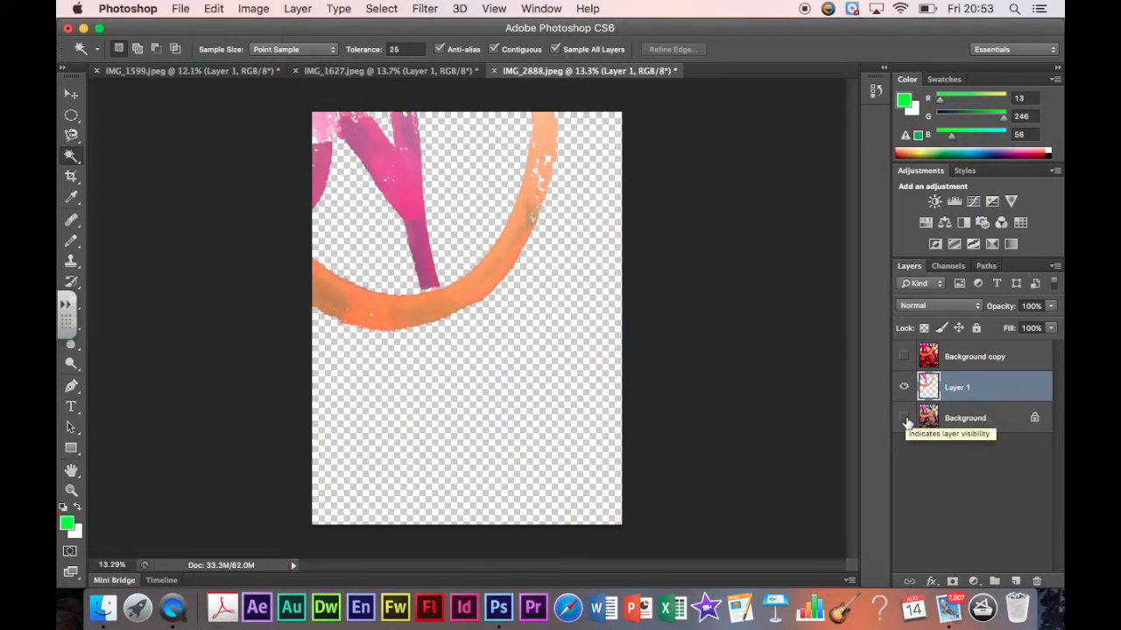
pyautogui.press('v')
pyautogui.moveTo(378, 309)
pyautogui.mouseDown()
pyautogui.moveTo(325, 270)
pyautogui.moveTo(258, 79)
pyautogui.moveTo(408, 348)
pyautogui.moveTo(414, 382)
pyautogui.moveTo(377, 398)
pyautogui.moveTo(380, 417)
pyautogui.mouseUp()
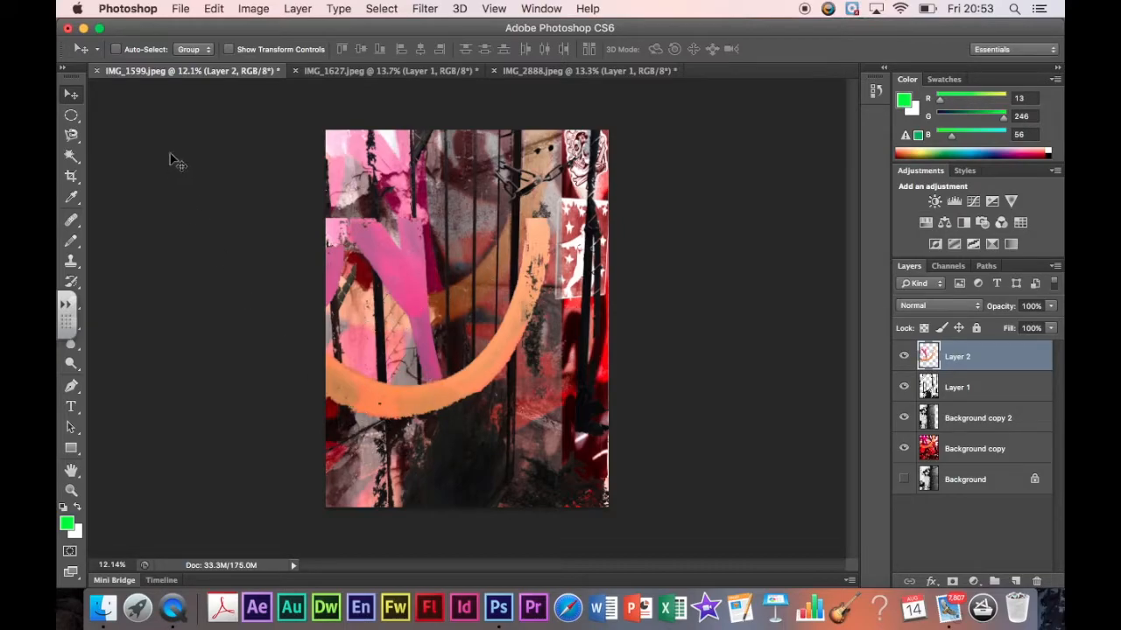
# Free Transform the orange and pink cut-out to about 126% width and 189% height, rotated about -14.5°, extending past the canvas.
pyautogui.click(214, 10)
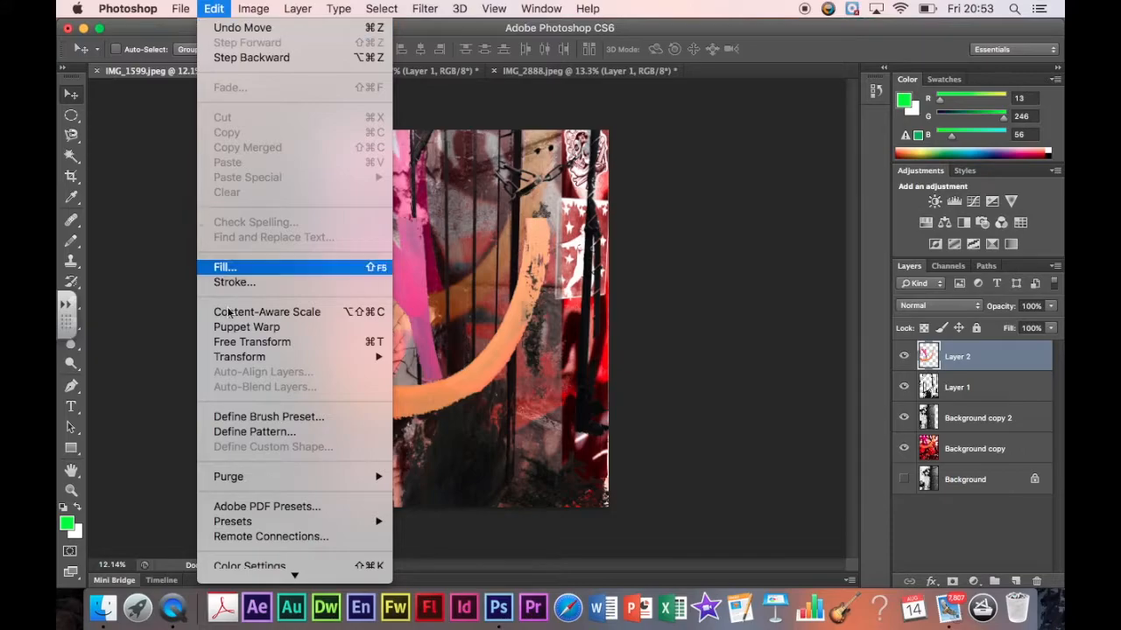
pyautogui.click(246, 342)
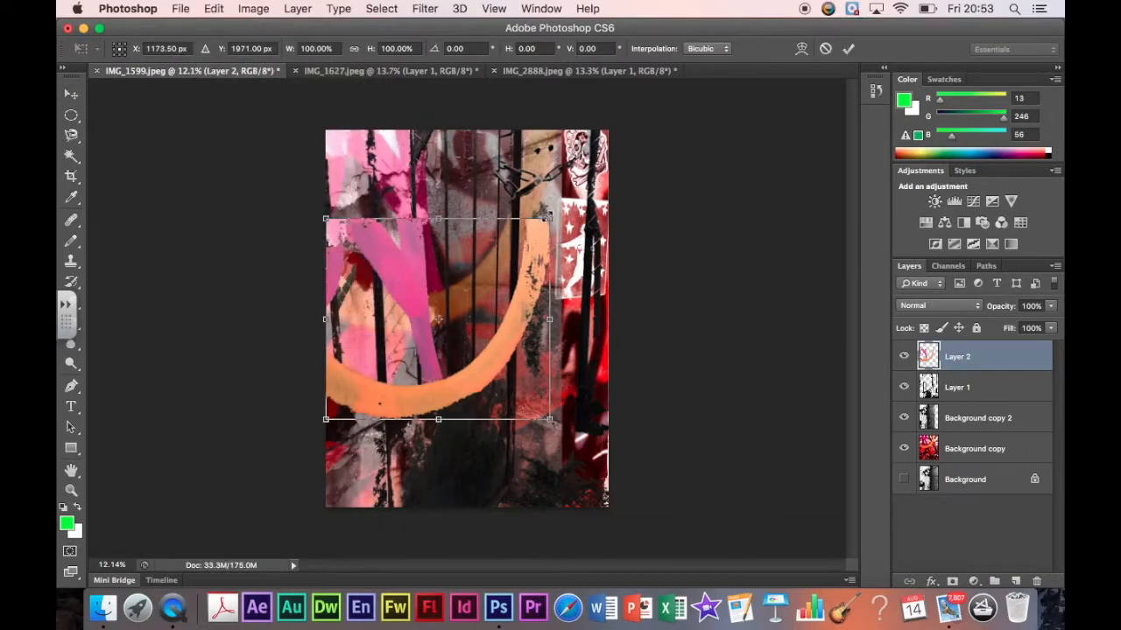
pyautogui.moveTo(549, 216); pyautogui.dragTo(608, 130)
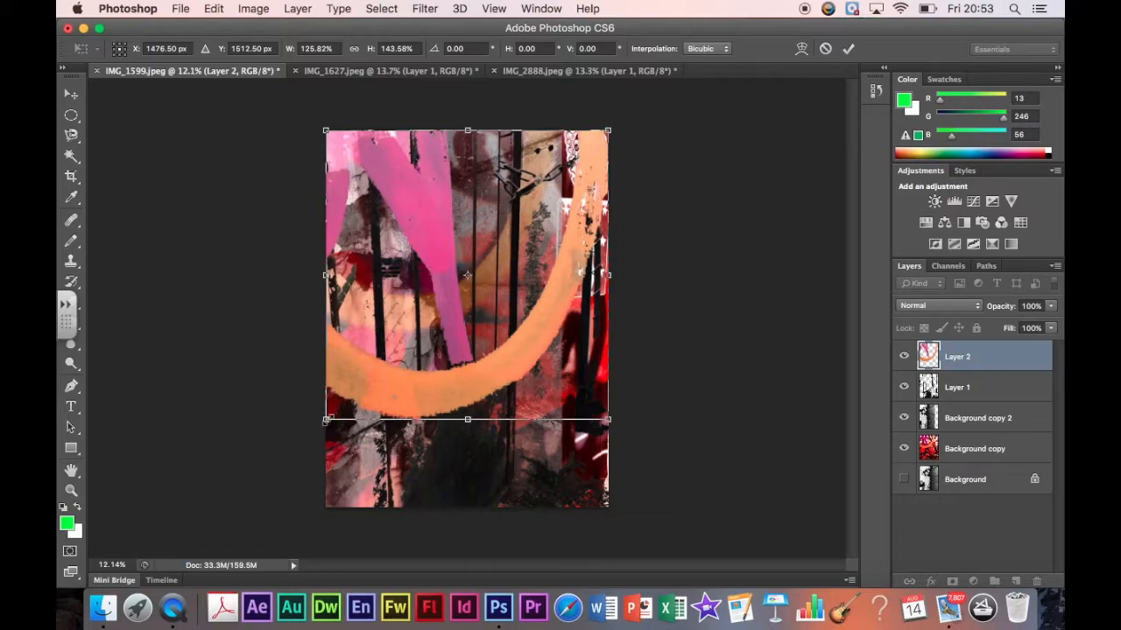
pyautogui.moveTo(326, 428); pyautogui.dragTo(359, 496)
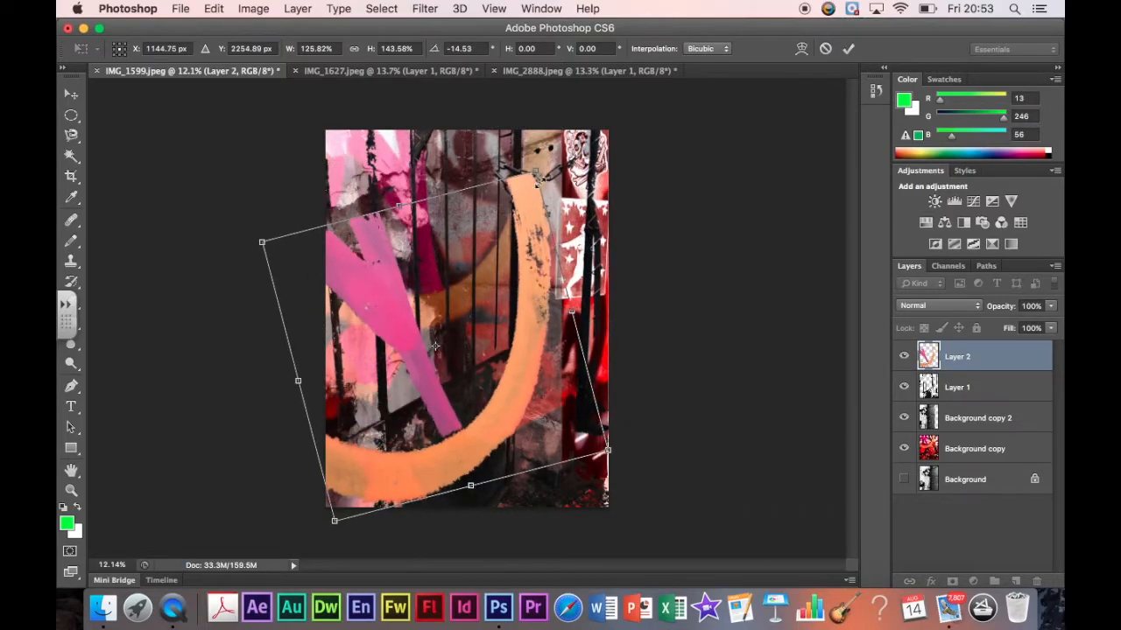
pyautogui.moveTo(534, 169); pyautogui.dragTo(513, 81)
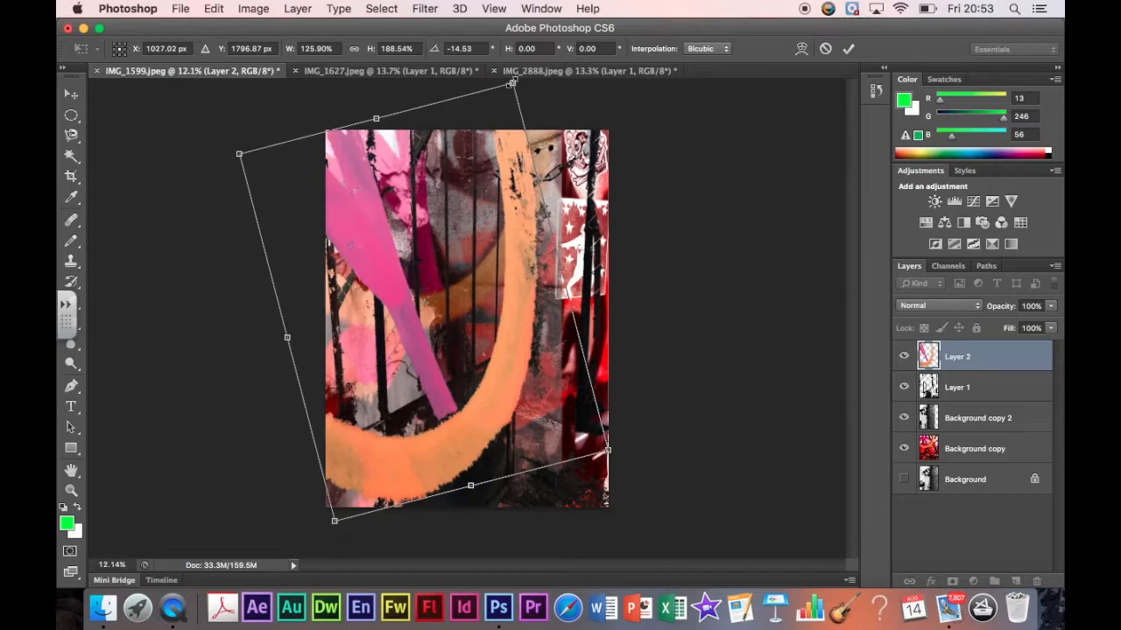
pyautogui.press('Return')
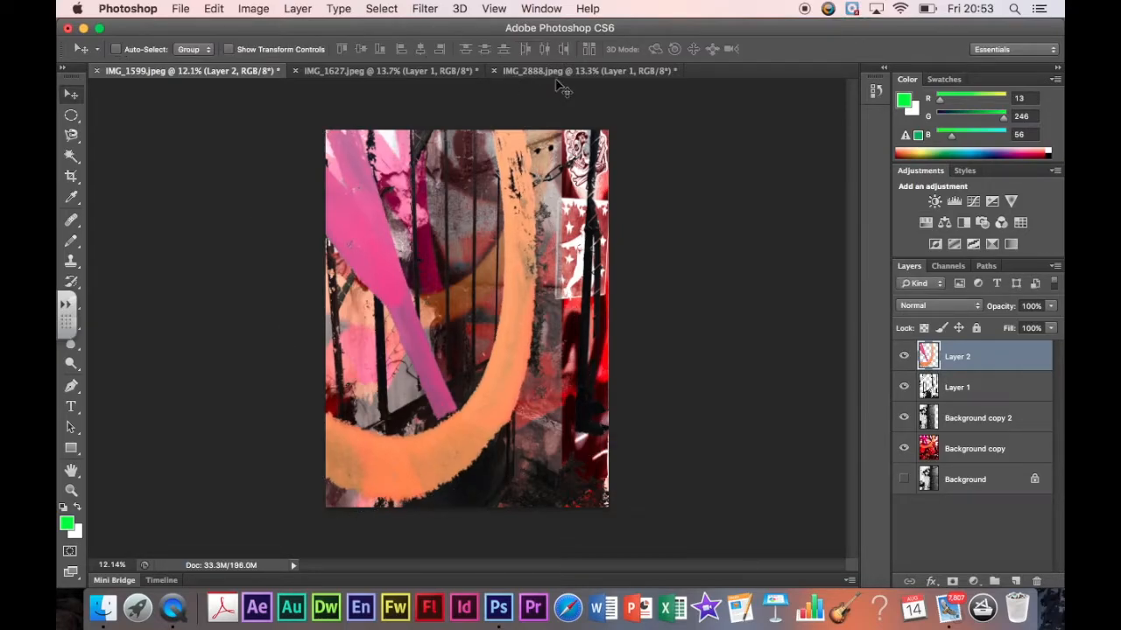
# Adjust the orange and pink cut-out layer with Hue/Saturation, using hue -2 and saturation +13.
pyautogui.click(266, 11)
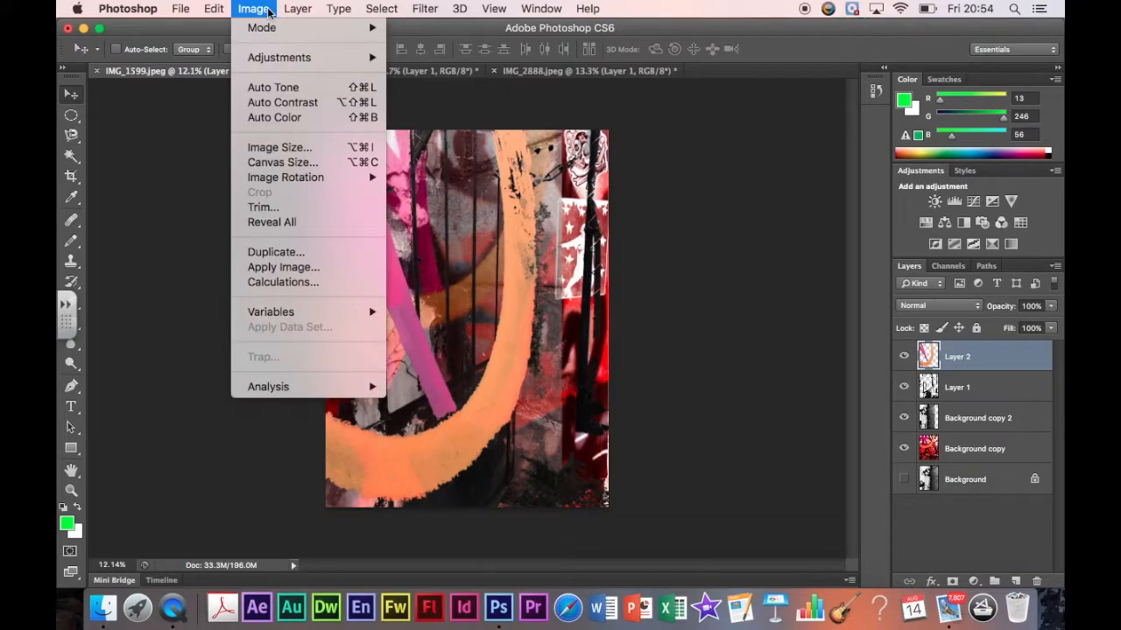
pyautogui.moveTo(289, 66)
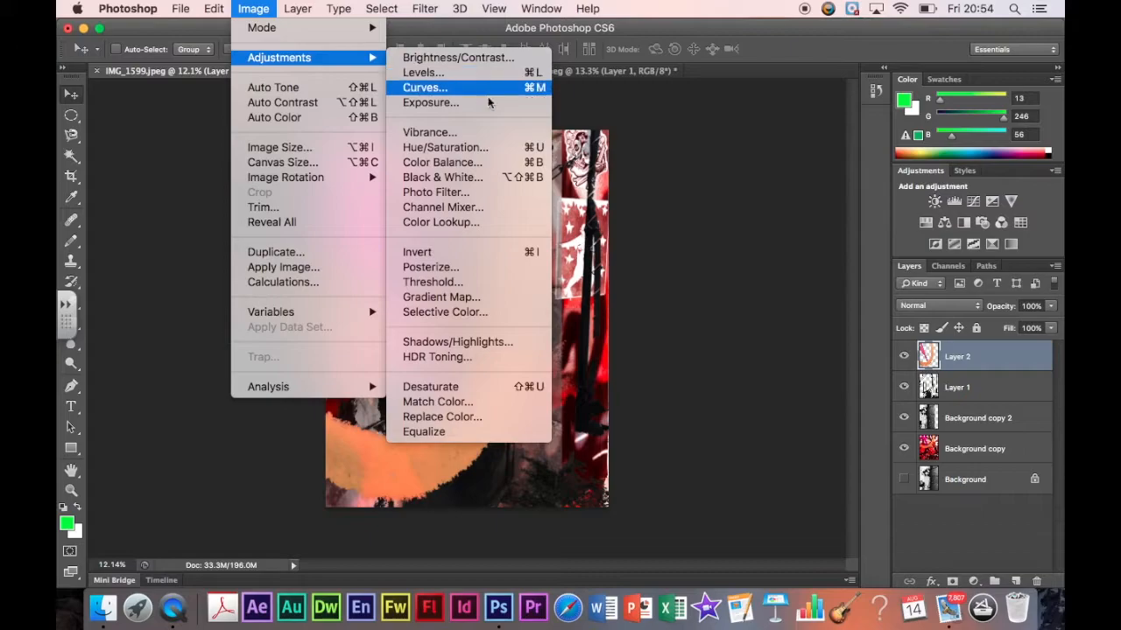
pyautogui.click(488, 147)
pyautogui.moveTo(843, 295); pyautogui.dragTo(884, 298)
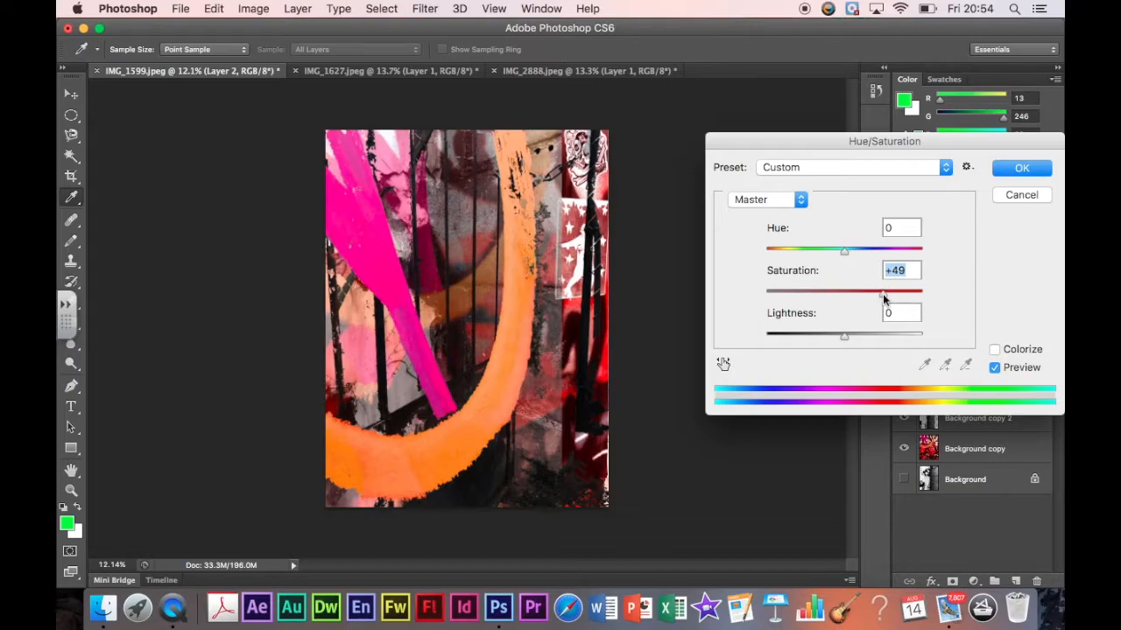
pyautogui.moveTo(844, 252)
pyautogui.mouseDown()
pyautogui.moveTo(917, 250)
pyautogui.moveTo(843, 253)
pyautogui.mouseUp()
pyautogui.moveTo(880, 295); pyautogui.dragTo(854, 296)
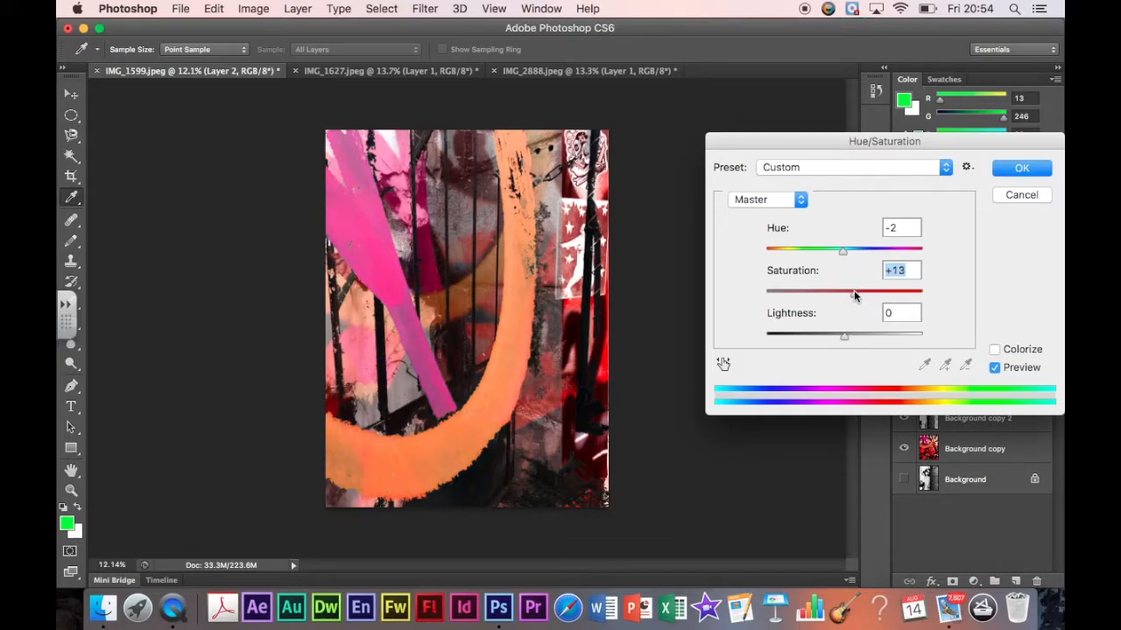
pyautogui.click(1019, 167)
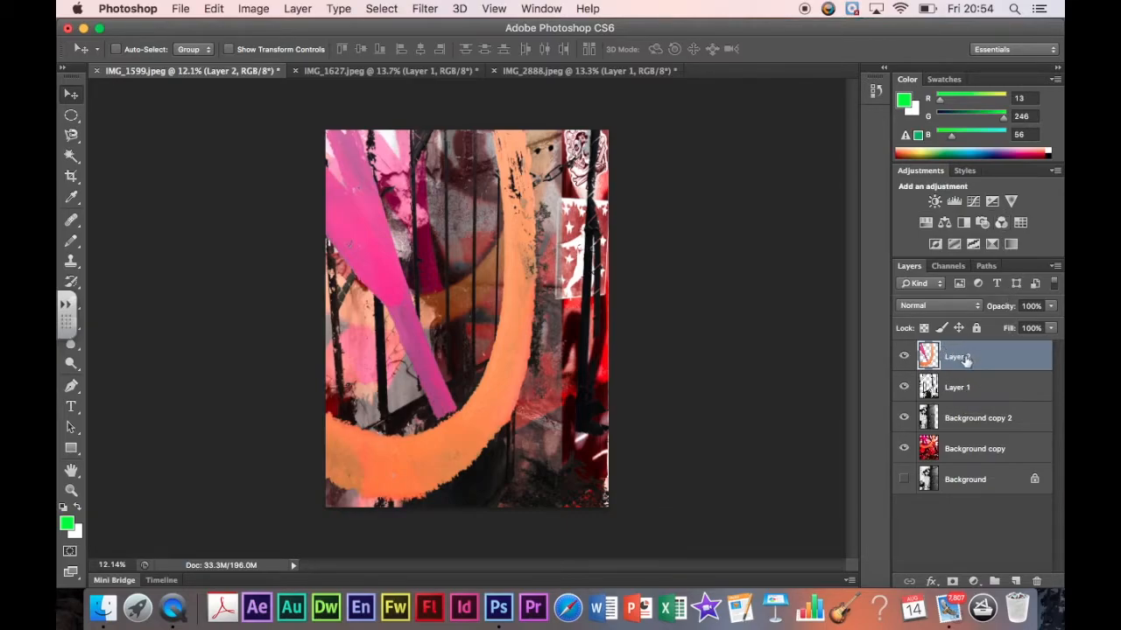
# Move the orange and pink cut-out layer below the dark gate cut-out layer in the IMG_1599.jpeg composite.
pyautogui.moveTo(970, 399)
pyautogui.mouseDown()
pyautogui.moveTo(962, 328)
pyautogui.moveTo(951, 405)
pyautogui.mouseUp()
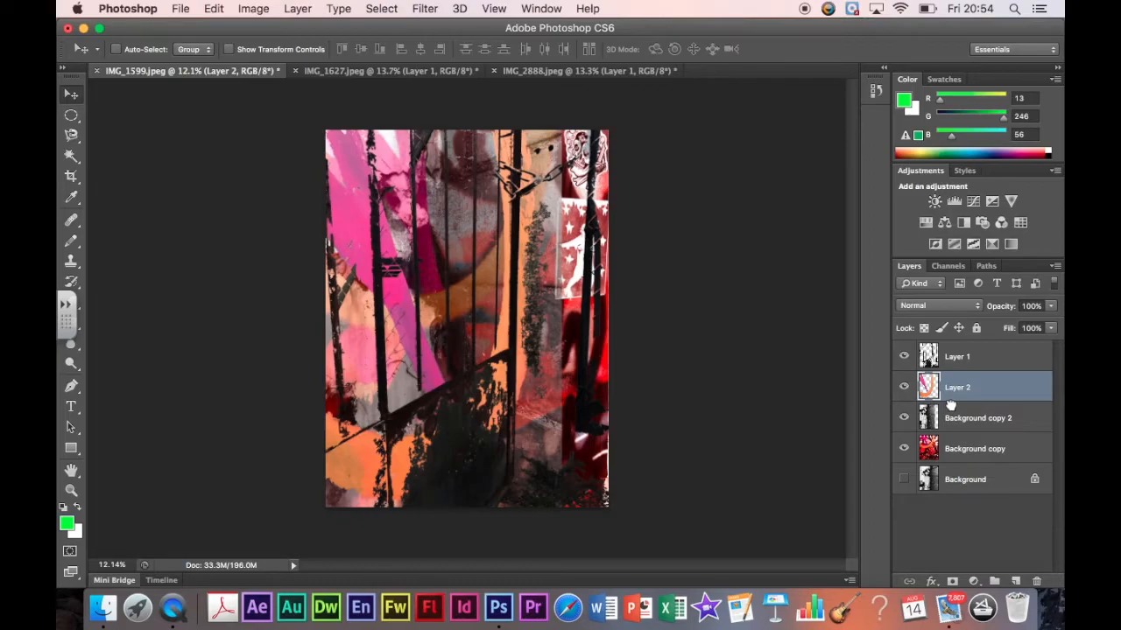
pyautogui.moveTo(991, 396)
pyautogui.mouseDown()
pyautogui.moveTo(981, 348)
pyautogui.moveTo(977, 395)
pyautogui.mouseUp()
pyautogui.rightClick(179, 611)
pyautogui.click(237, 427)
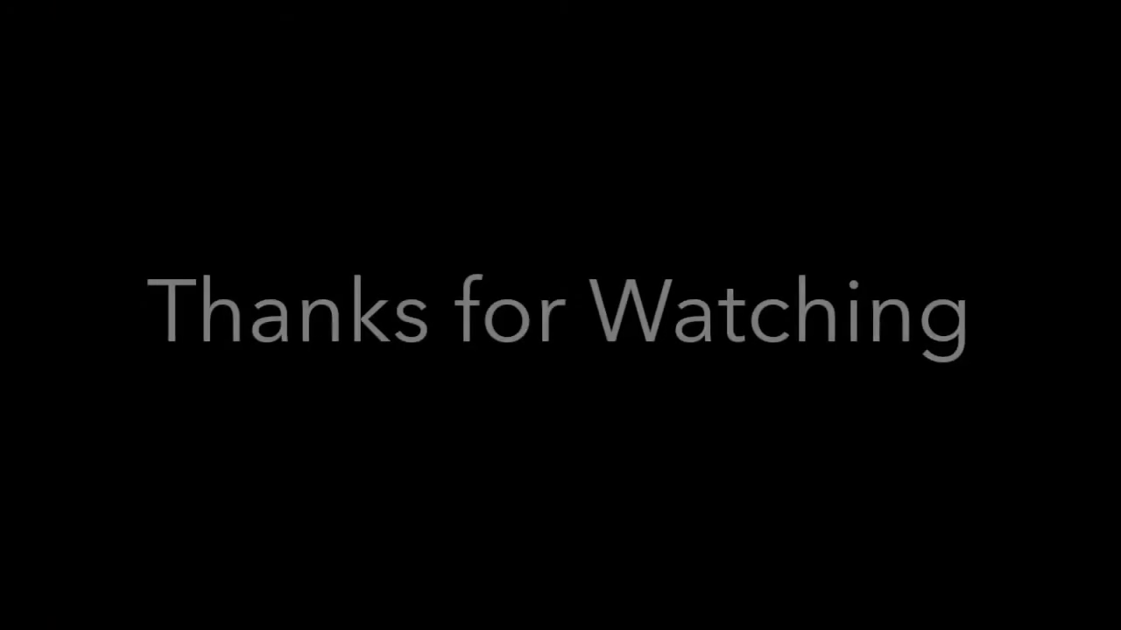